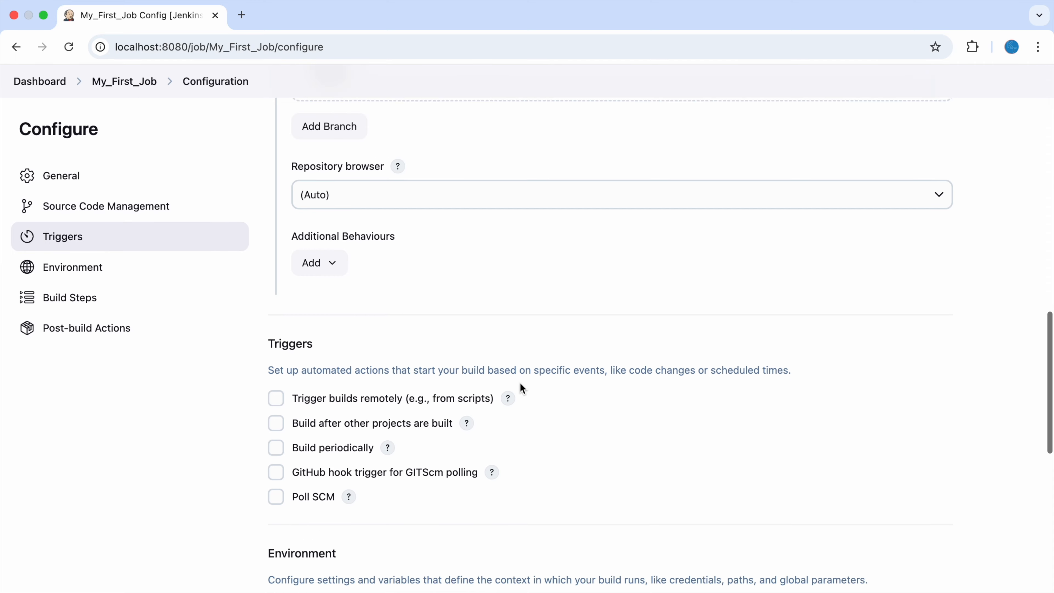
pyautogui.scroll(-5, 522, 389)
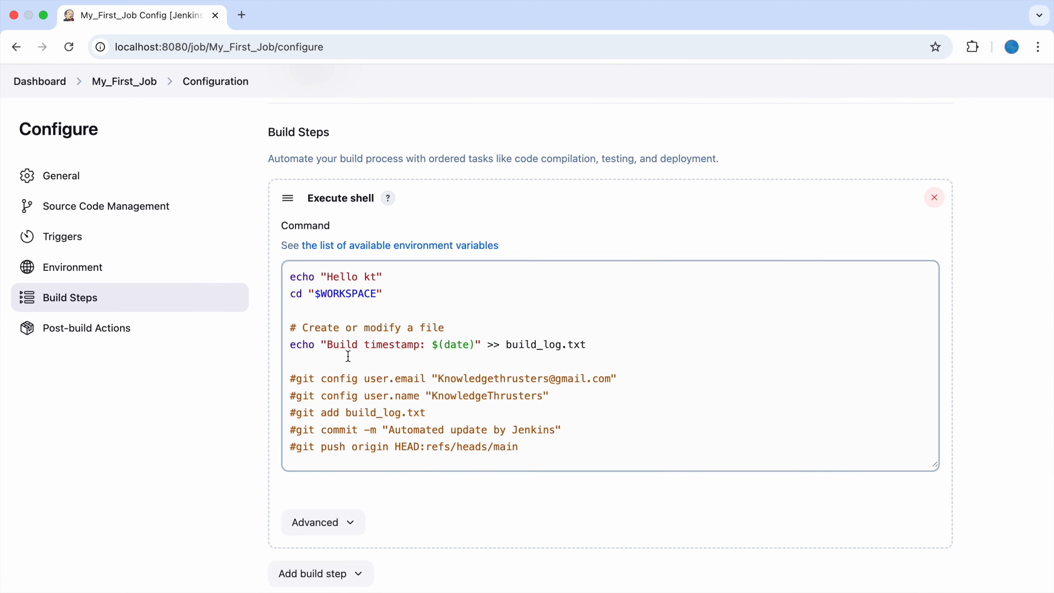
# - Review My_First_Job's Execute shell command, which echoes a greeting and logs a timestamp to build_log.txt
pyautogui.moveTo(617, 348); pyautogui.dragTo(283, 265)
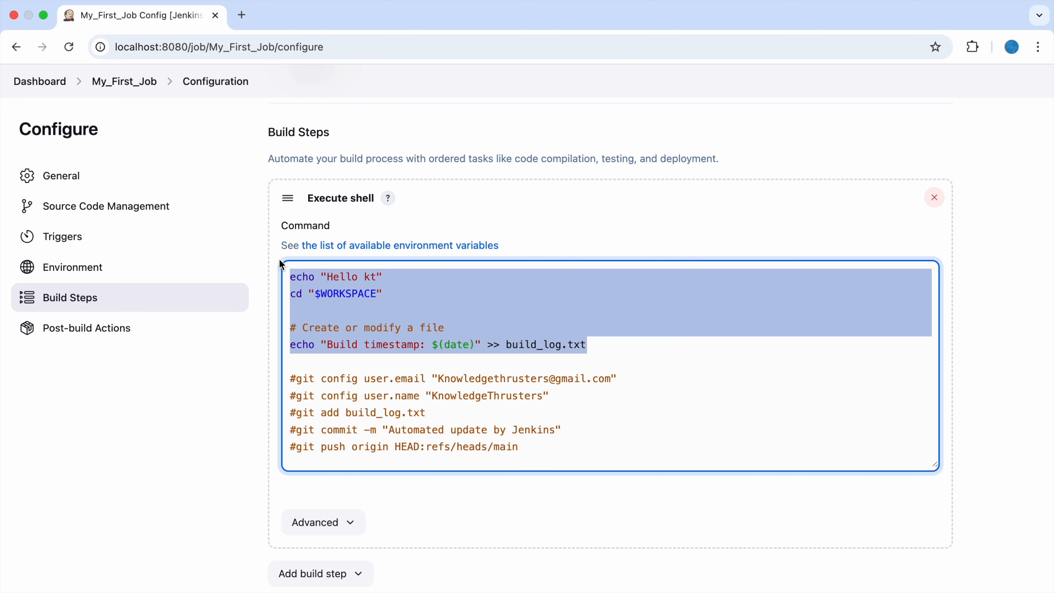
pyautogui.click(487, 336)
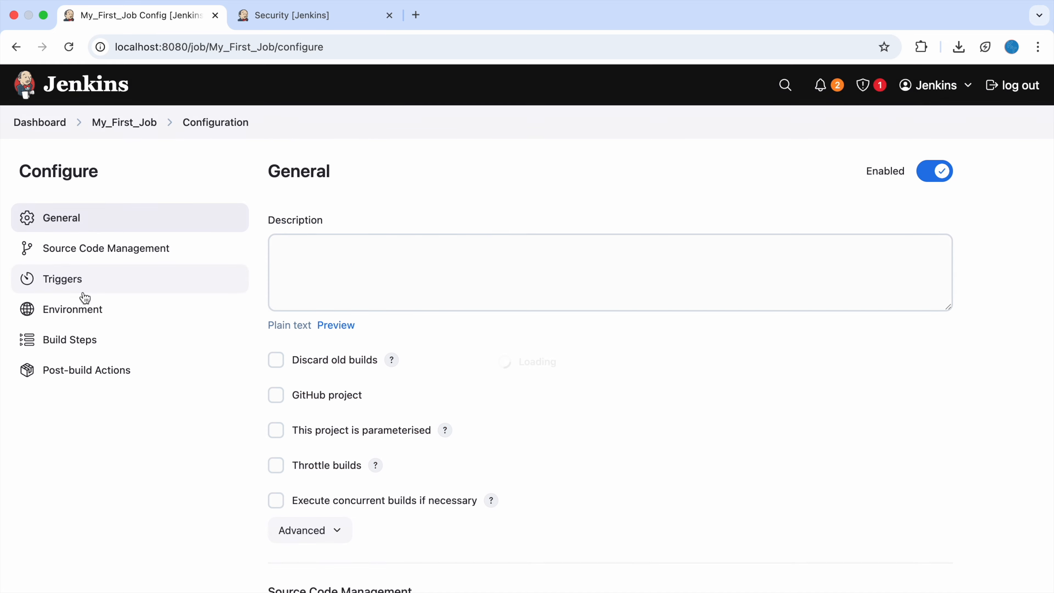
# - Check 'Trigger builds remotely', enter an authentication token, and save My_First_Job's configuration
pyautogui.scroll(-10, 500, 270)
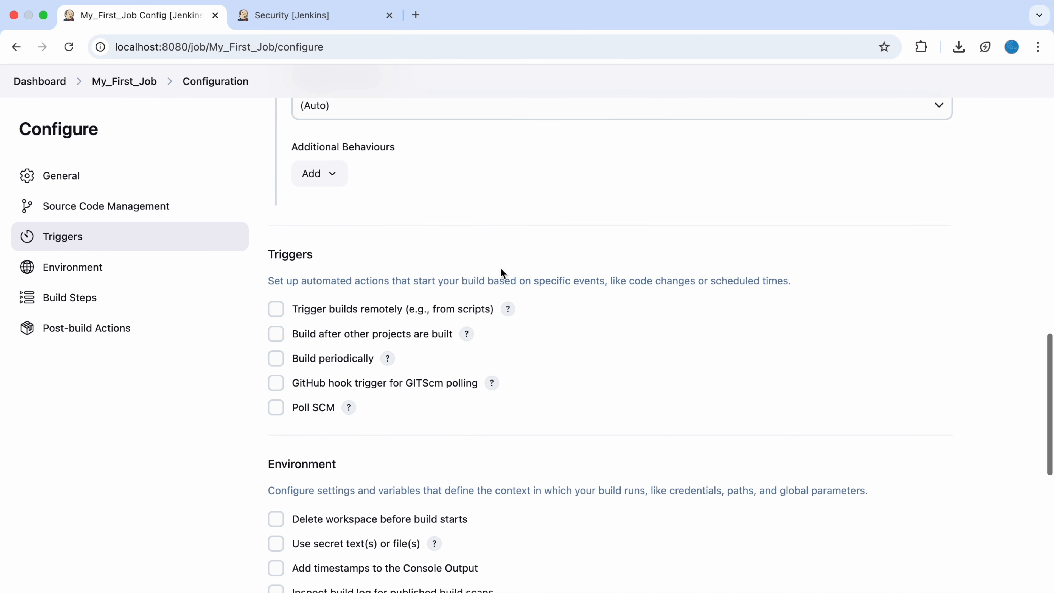
pyautogui.click(303, 314)
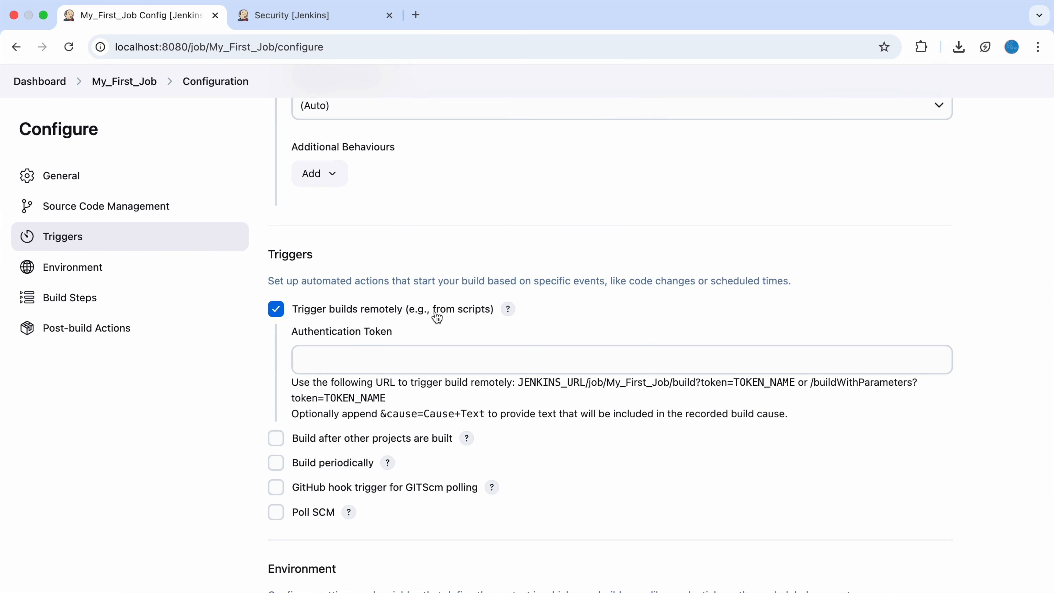
pyautogui.click(392, 361)
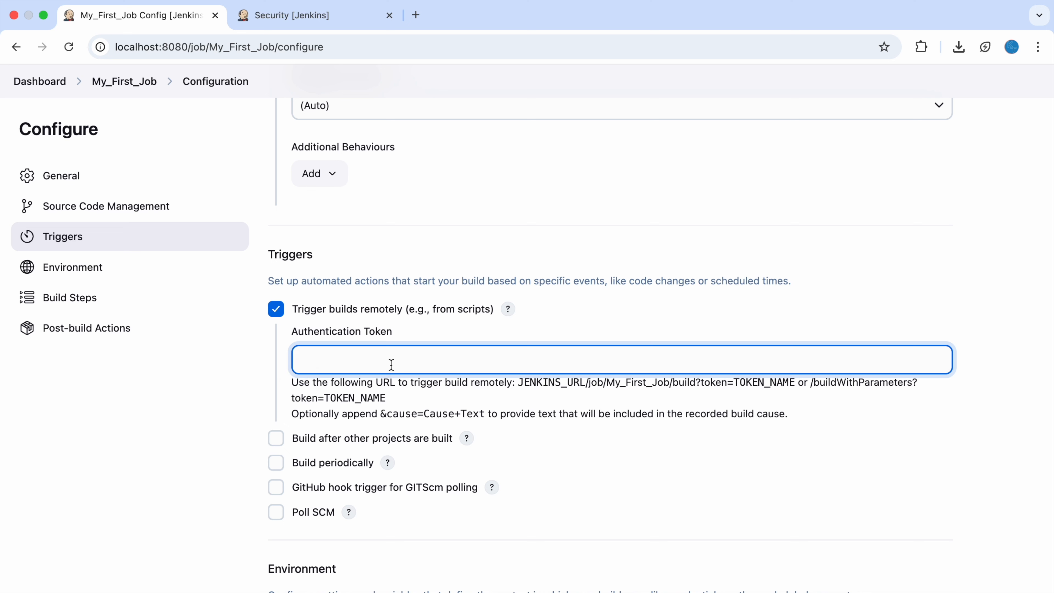
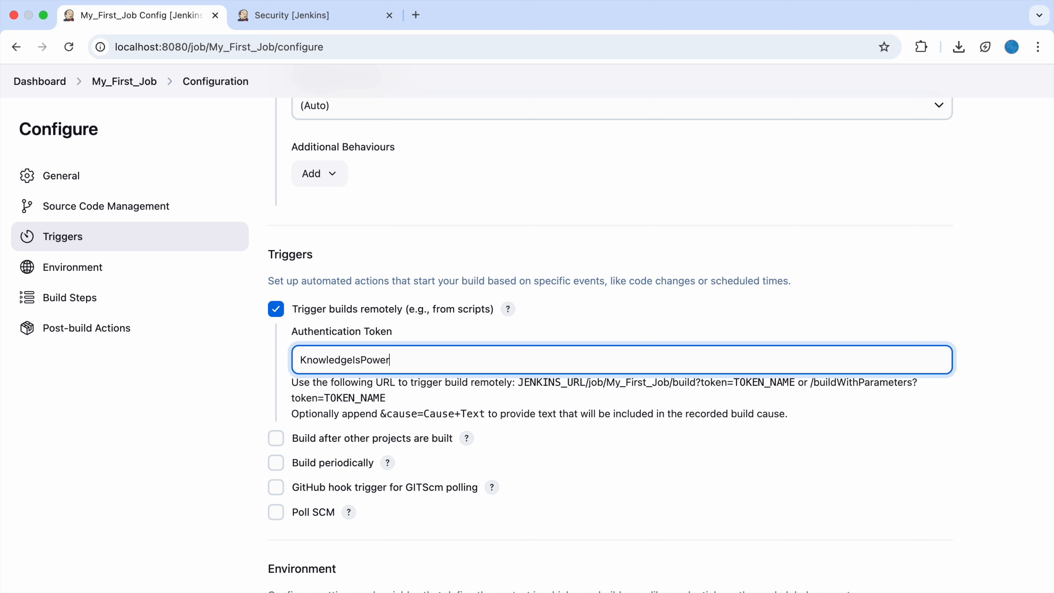
pyautogui.doubleClick(360, 361)
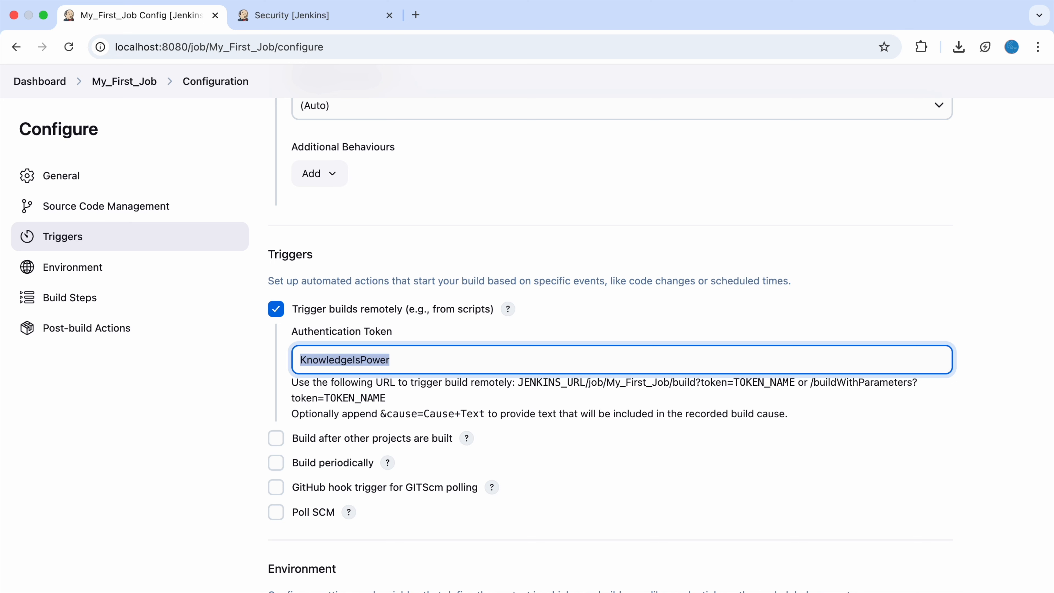
pyautogui.press('Return')
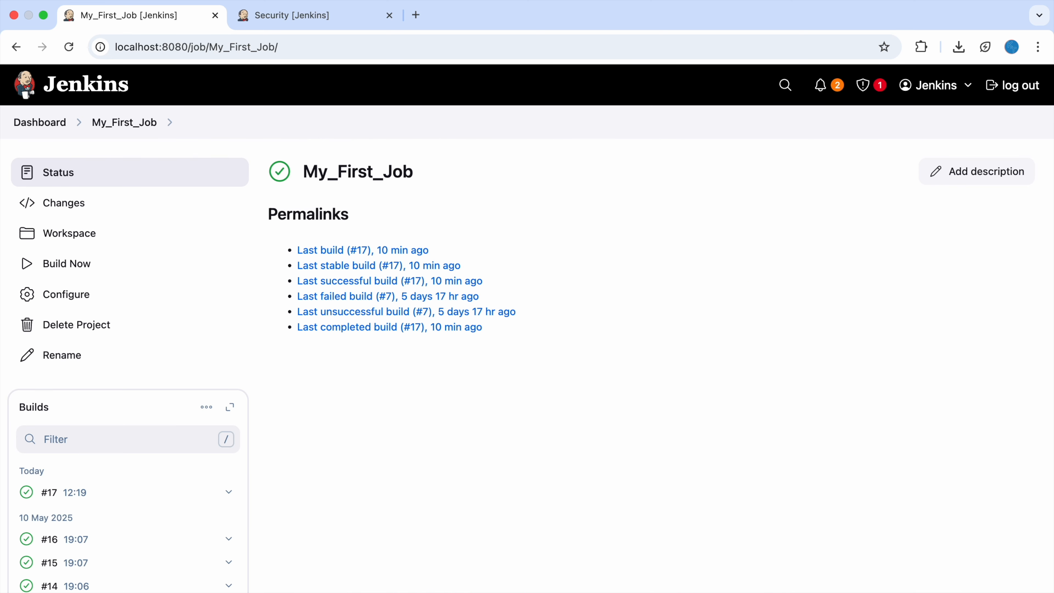
# - Generate a new API token named KT from the user's Security settings
pyautogui.click(966, 85)
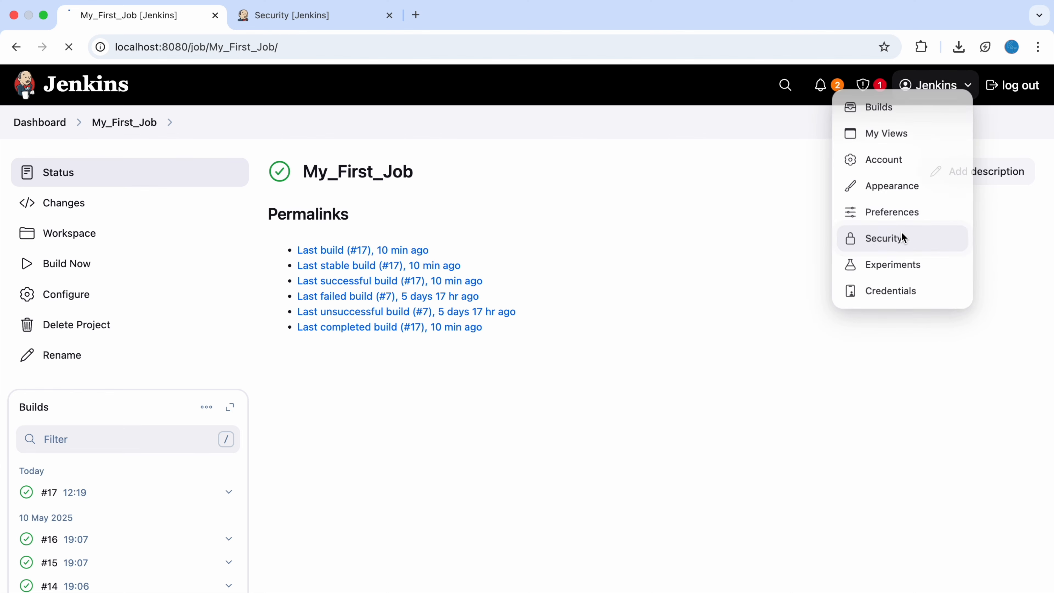
pyautogui.click(905, 239)
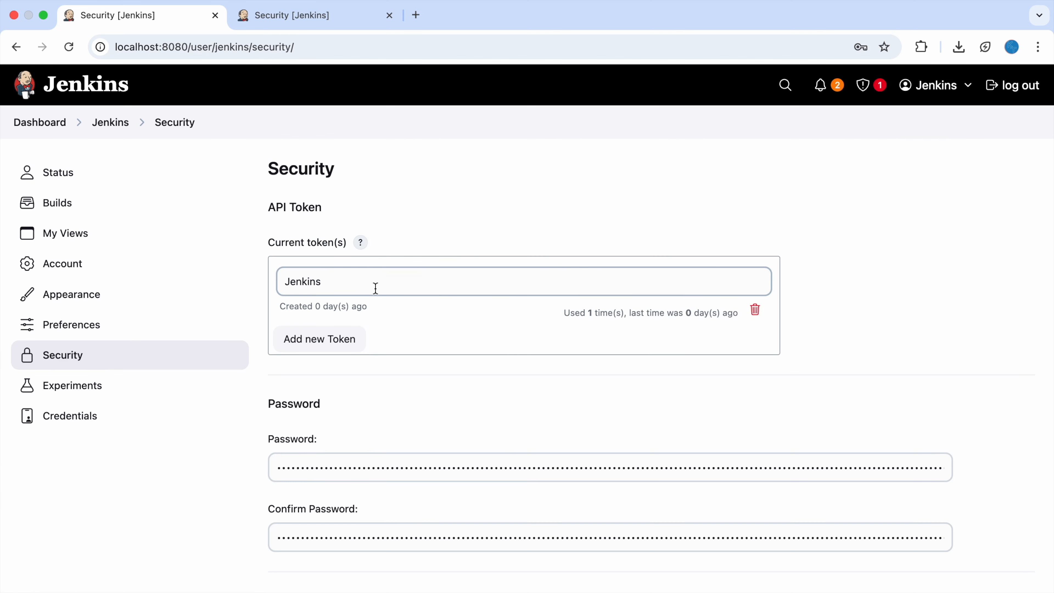
pyautogui.click(340, 344)
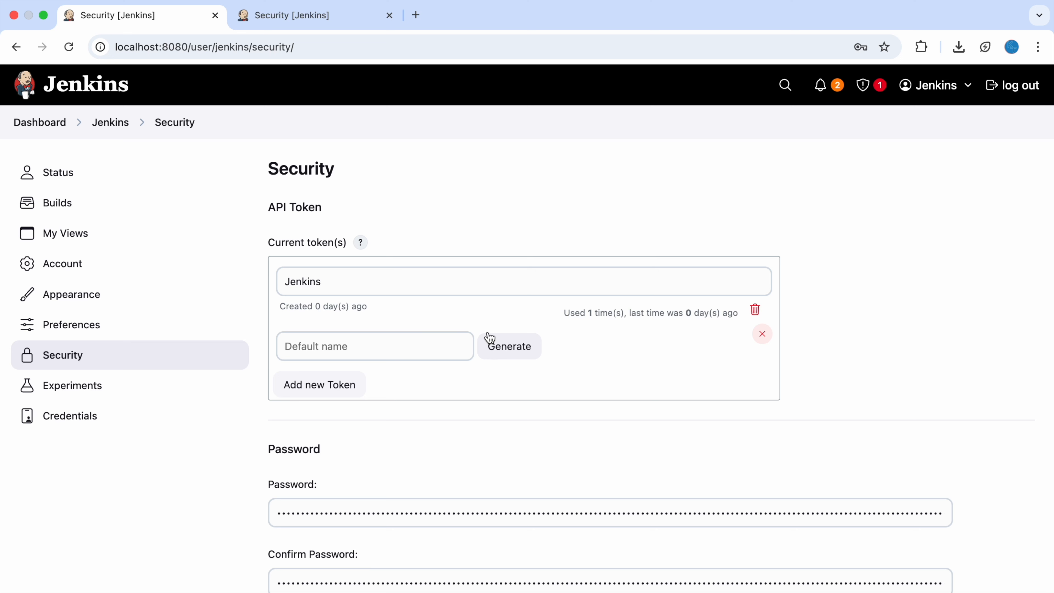
pyautogui.click(392, 350)
pyautogui.write('KT')
pyautogui.click(523, 348)
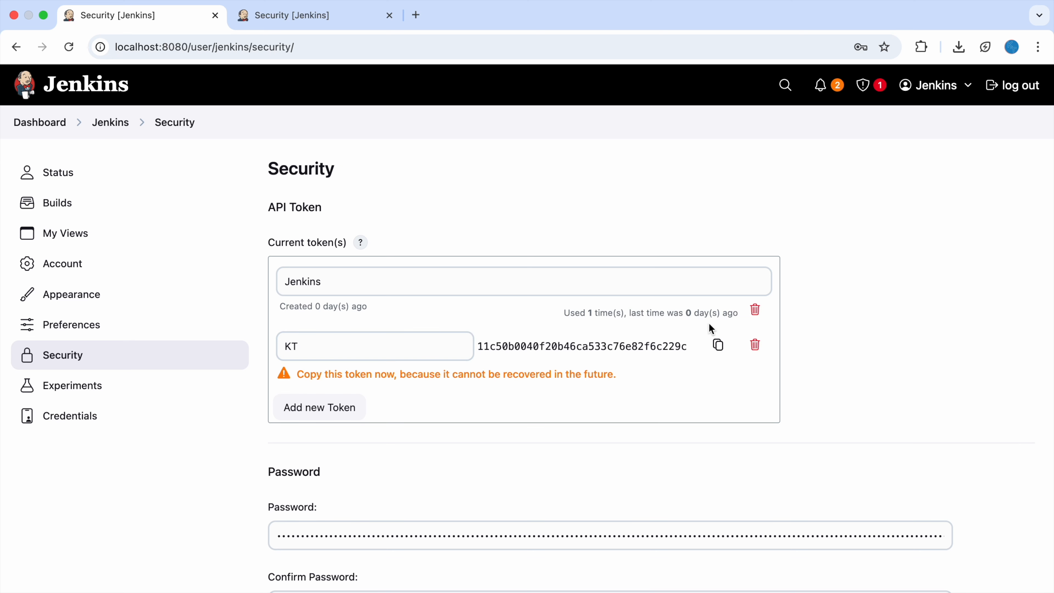
# - Copy the generated KT token value and reload the Security page
pyautogui.click(718, 345)
pyautogui.moveTo(416, 374); pyautogui.dragTo(622, 378)
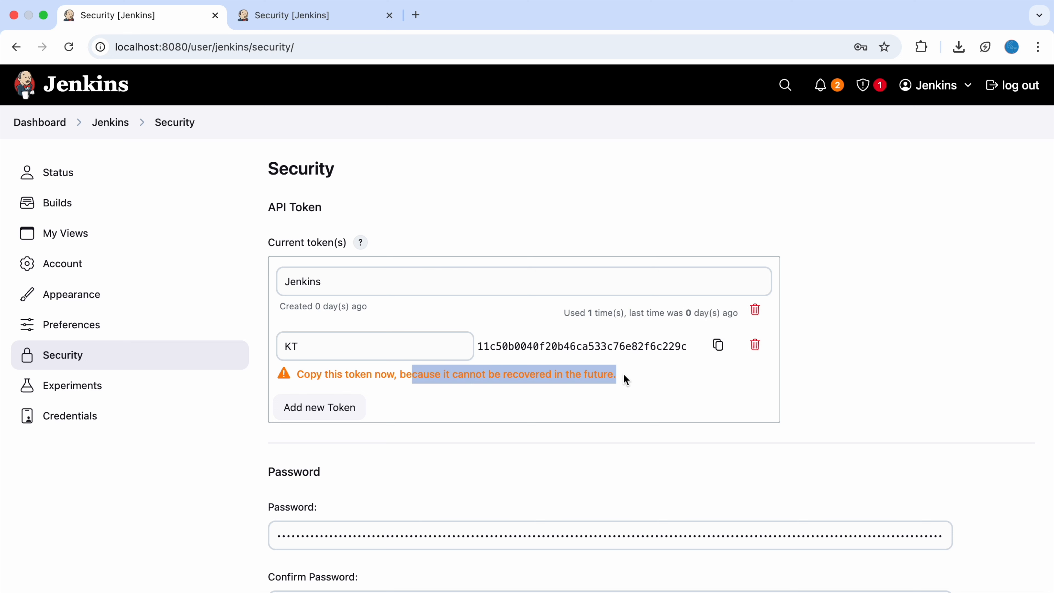
pyautogui.click(898, 332)
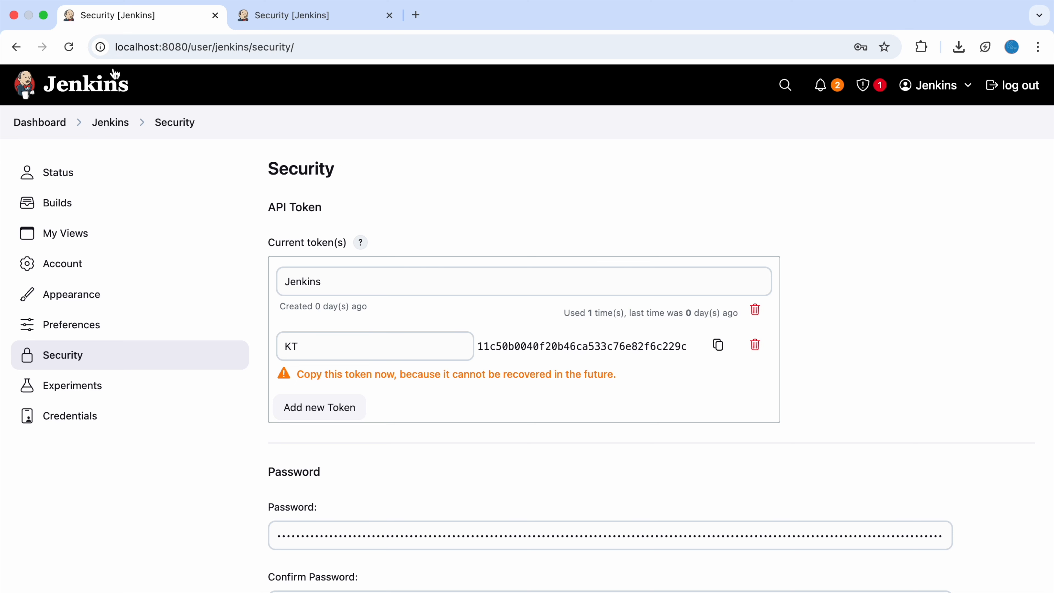
pyautogui.press('super+r')
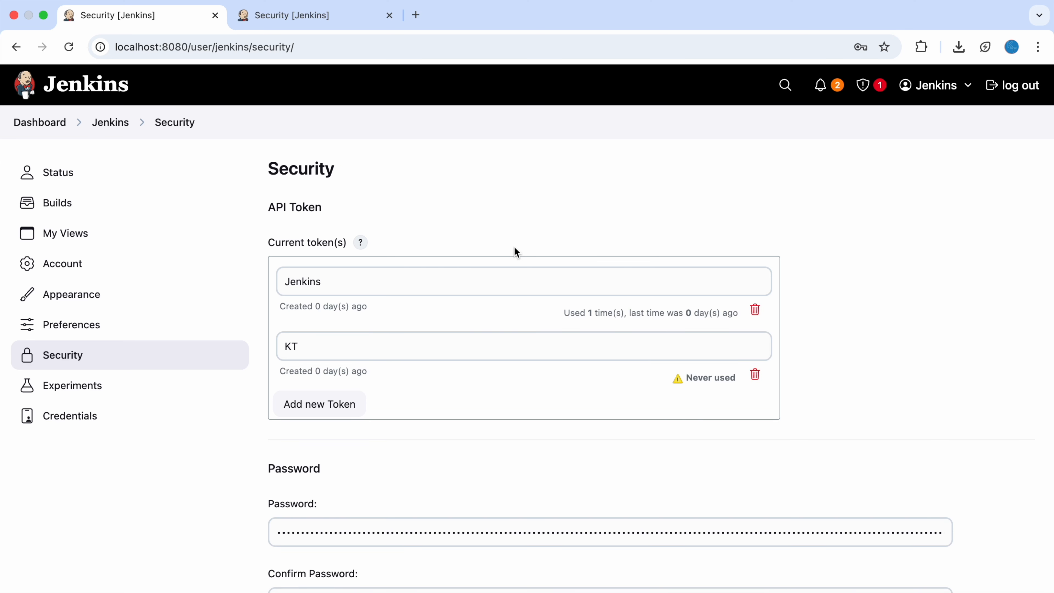
# - Return to My_First_Job's Configure page and select the JENKINS_URL/job/My_First_Job/build?token=TOKEN_NAME pattern
pyautogui.click(103, 125)
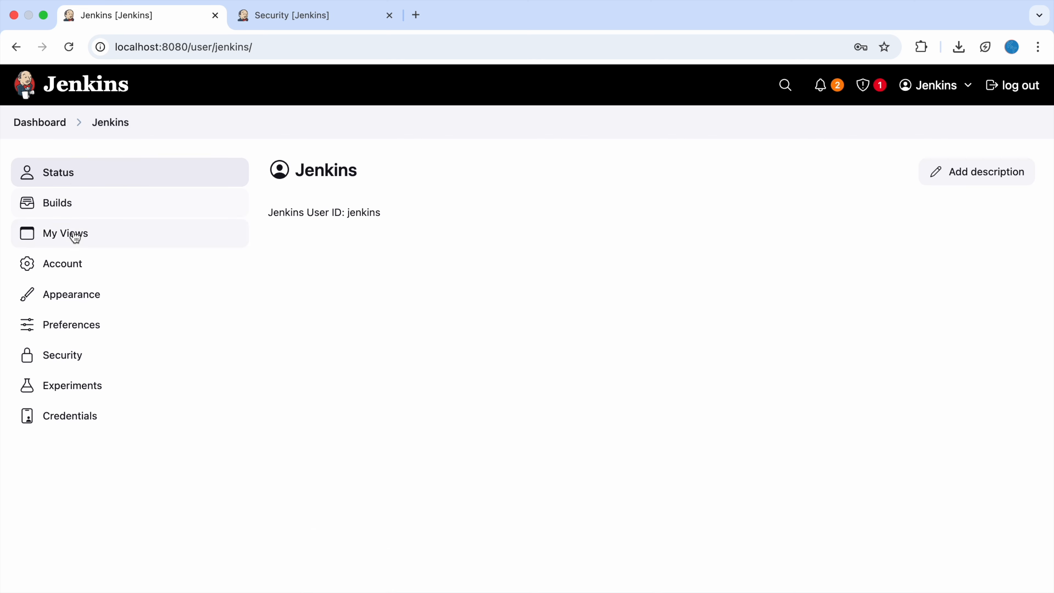
pyautogui.click(39, 123)
pyautogui.click(425, 289)
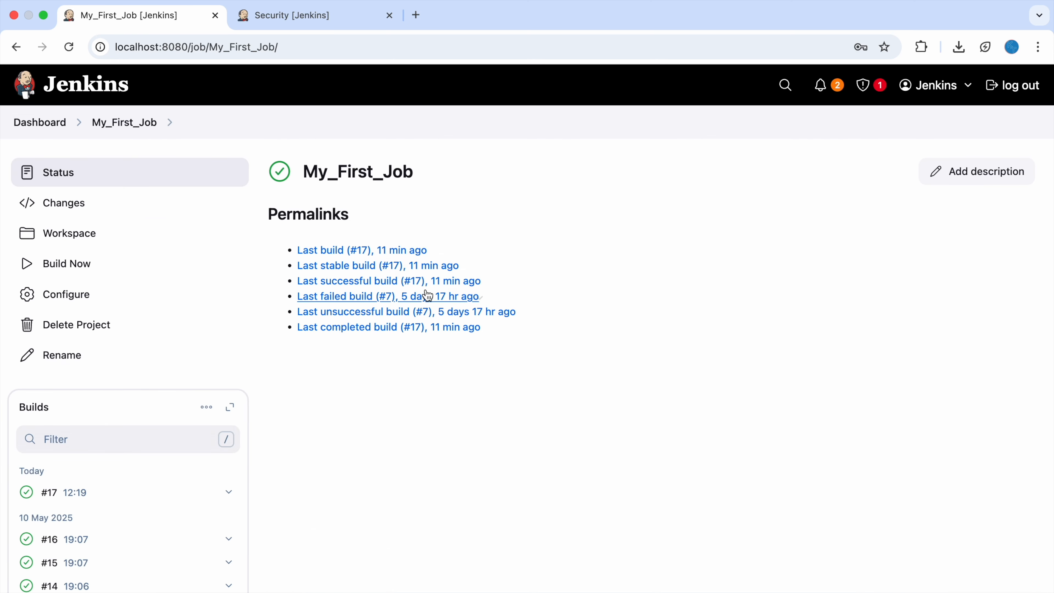
pyautogui.click(85, 297)
pyautogui.scroll(-10, 461, 462)
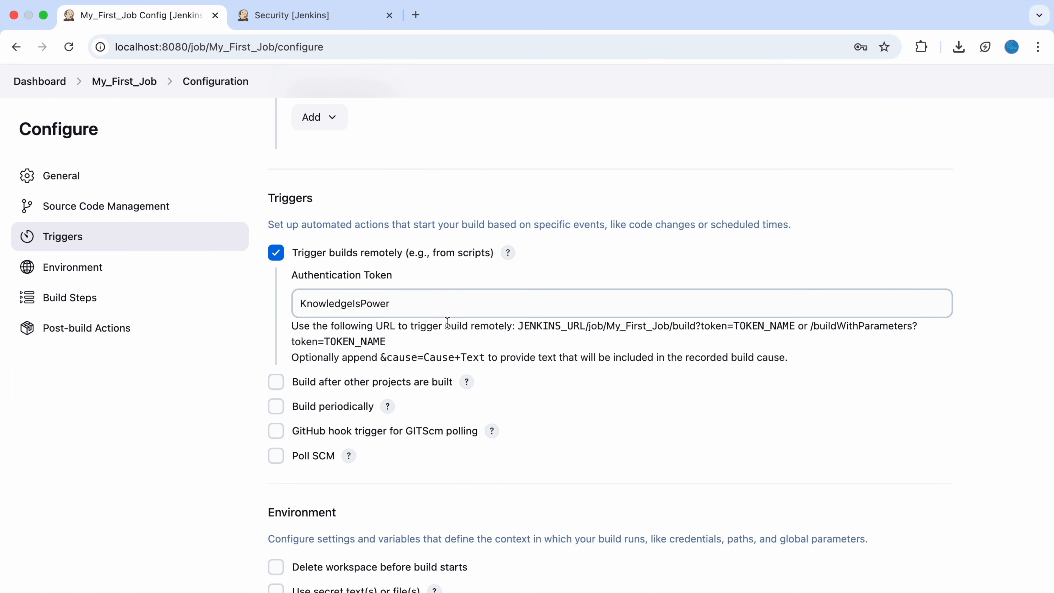
pyautogui.moveTo(521, 324); pyautogui.dragTo(568, 343)
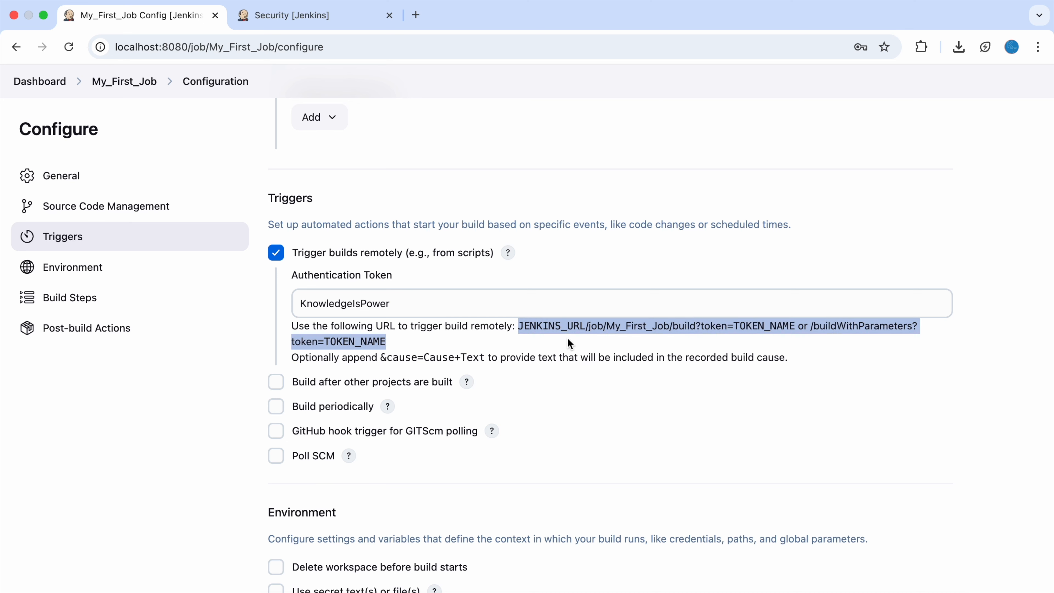
pyautogui.write('curl -')
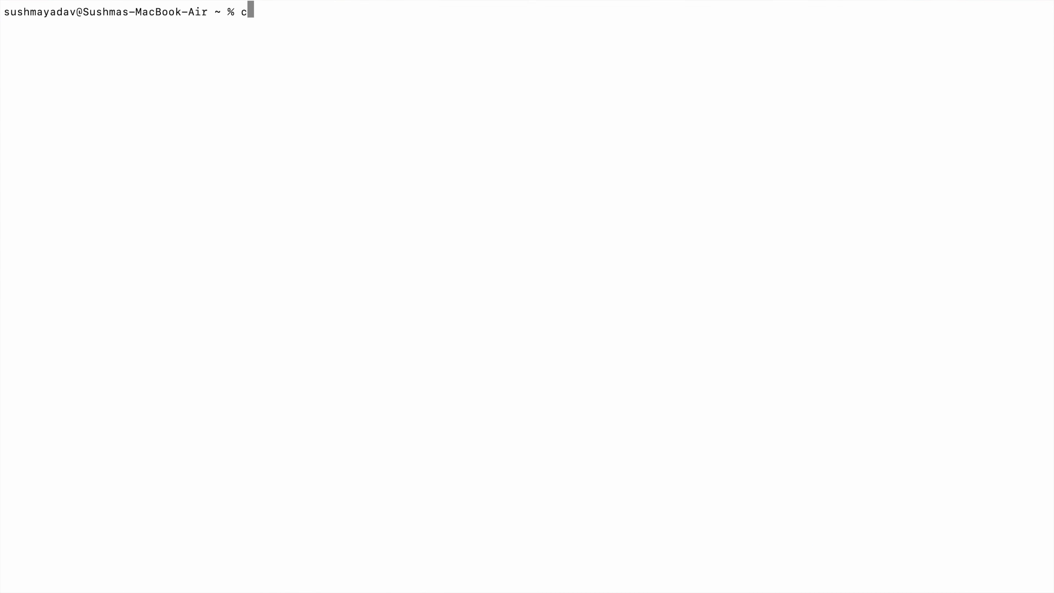
pyautogui.write('v -u KT:')
pyautogui.press('super+v')
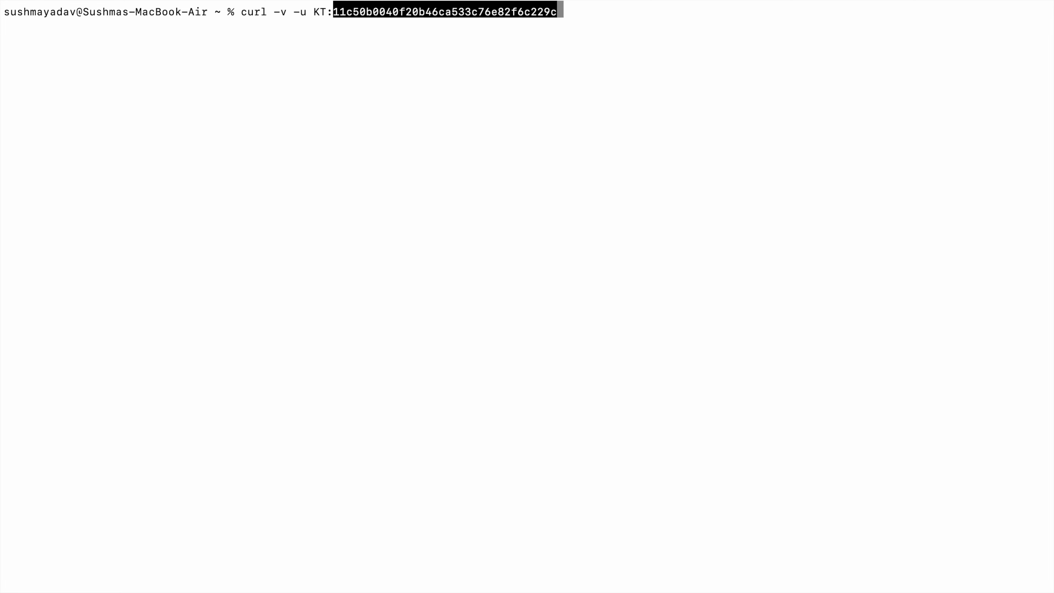
pyautogui.write('"')
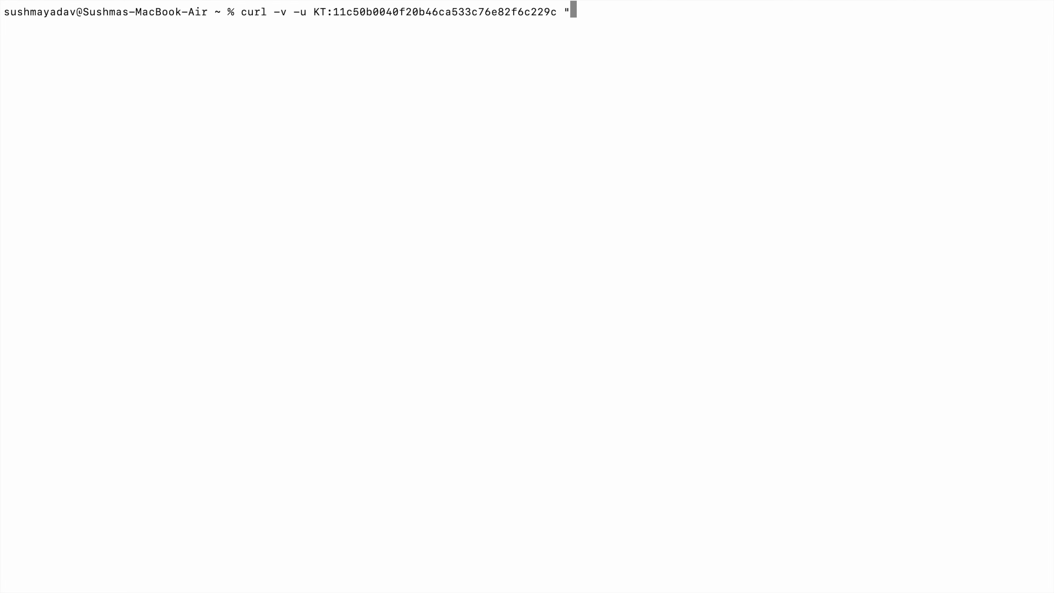
pyautogui.write('http:localhost')
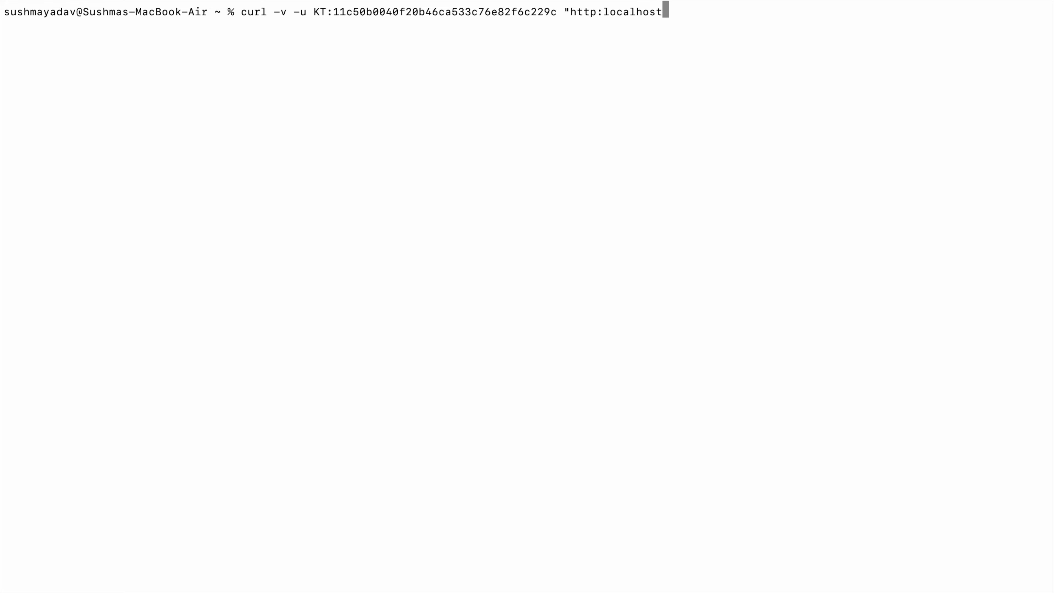
pyautogui.press('Left')
pyautogui.press('Left')
pyautogui.press('Left')
pyautogui.press('Left')
pyautogui.press('Left')
pyautogui.press('Left')
pyautogui.press('Left')
pyautogui.press('Left')
pyautogui.press('Left')
pyautogui.write('//')
pyautogui.press('Right')
pyautogui.press('Right')
pyautogui.press('Right')
pyautogui.press('Right')
pyautogui.press('Right')
pyautogui.press('Right')
pyautogui.press('Right')
pyautogui.press('Right')
pyautogui.press('Right')
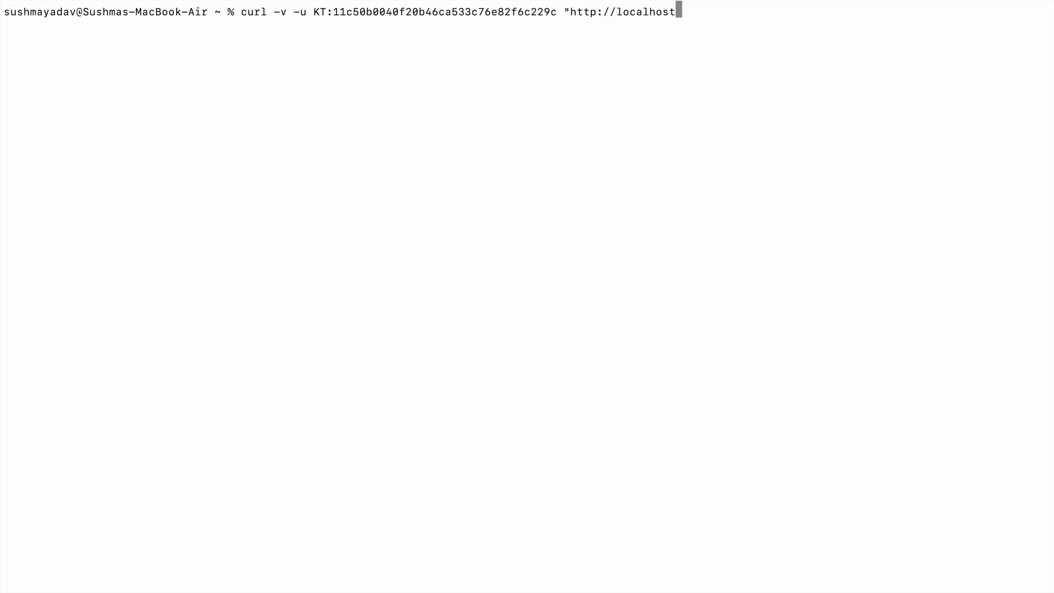
pyautogui.write(':8080/')
# - Paste /job/My_First_Job/build?token= into the curl URL, removing the duplicate slash
pyautogui.hotkey('ctrl', 'Right')
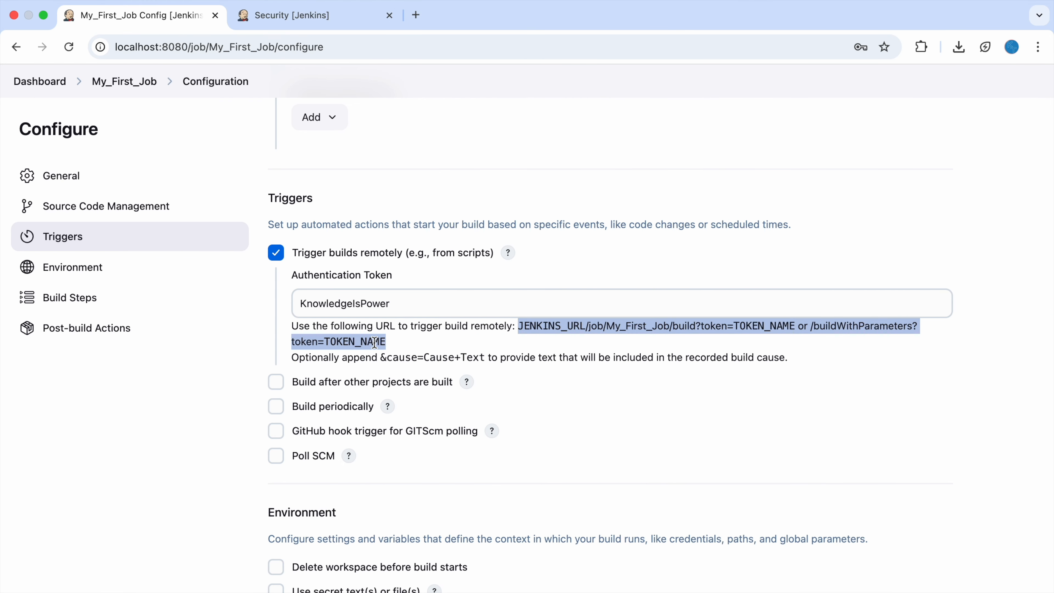
pyautogui.click(588, 325)
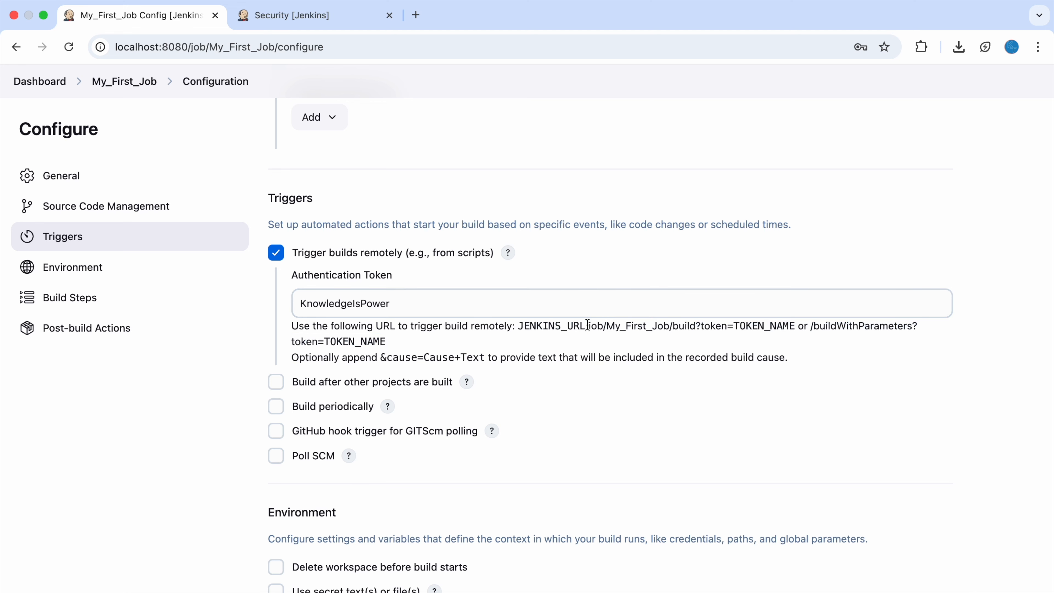
pyautogui.moveTo(587, 326); pyautogui.dragTo(733, 324)
pyautogui.press('super+c')
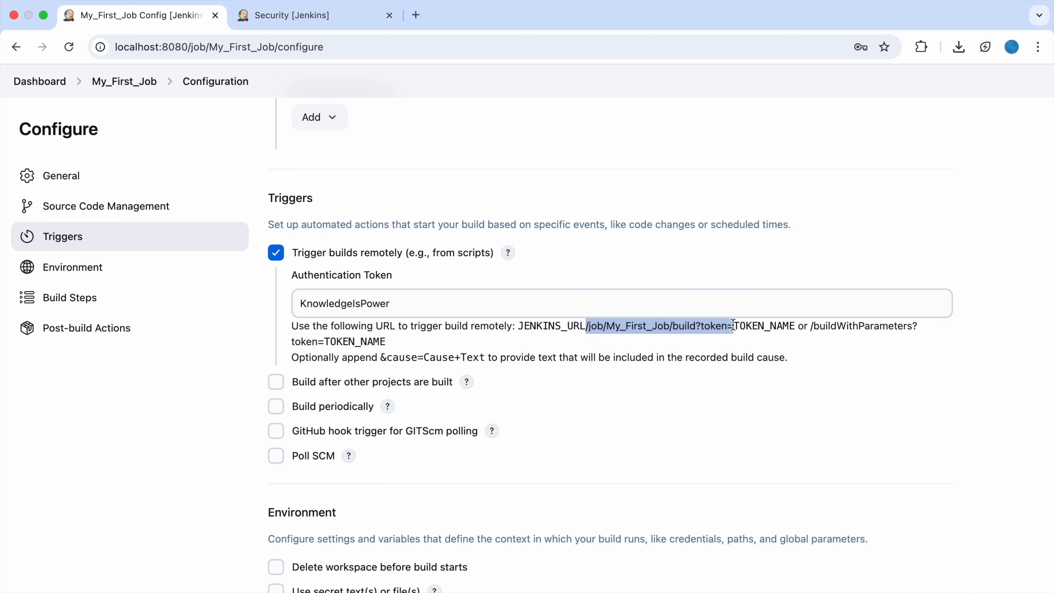
pyautogui.hotkey('ctrl', 'Left')
pyautogui.press('super+v')
pyautogui.hotkey('alt', 'Left')
pyautogui.hotkey('alt', 'Left')
pyautogui.hotkey('alt', 'Left')
pyautogui.hotkey('alt', 'Left')
pyautogui.hotkey('alt', 'Left')
pyautogui.press('BackSpace')
pyautogui.hotkey('alt', 'Right')
pyautogui.hotkey('alt', 'Right')
pyautogui.hotkey('alt', 'Right')
pyautogui.hotkey('alt', 'Right')
pyautogui.hotkey('alt', 'Right')
pyautogui.hotkey('alt', 'Right')
# - Copy the job's authentication token from the Configure page
pyautogui.hotkey('ctrl', 'Right')
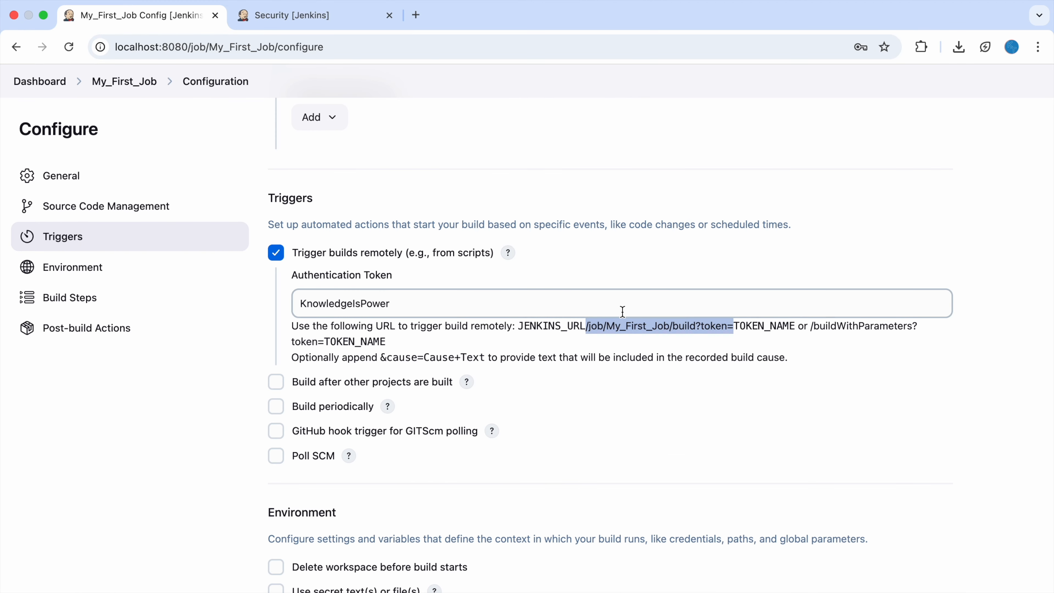
pyautogui.doubleClick(342, 302)
pyautogui.press('super+c')
pyautogui.hotkey('ctrl', 'Left')
# - Append the authentication token and closing quote to the URL, and save the job configuration
pyautogui.press('super+v')
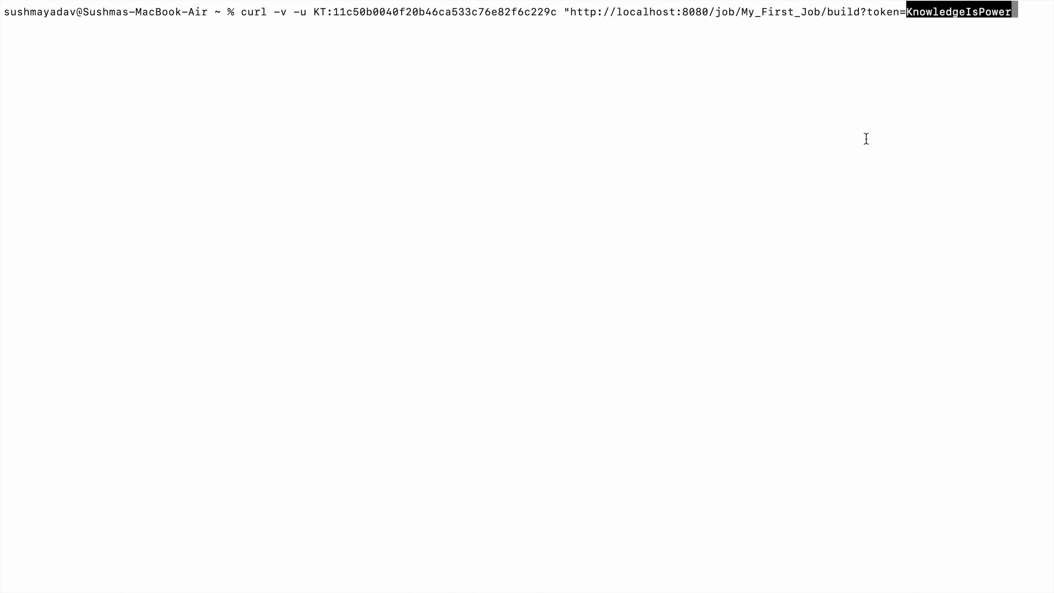
pyautogui.press('Right')
pyautogui.write('"')
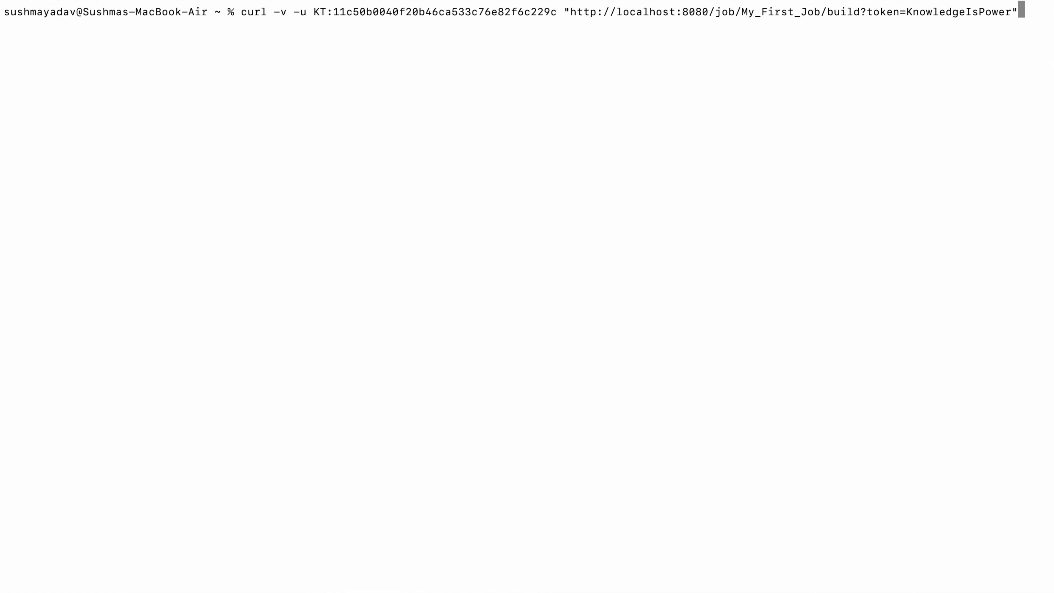
pyautogui.hotkey('ctrl', 'Right')
pyautogui.press('Return')
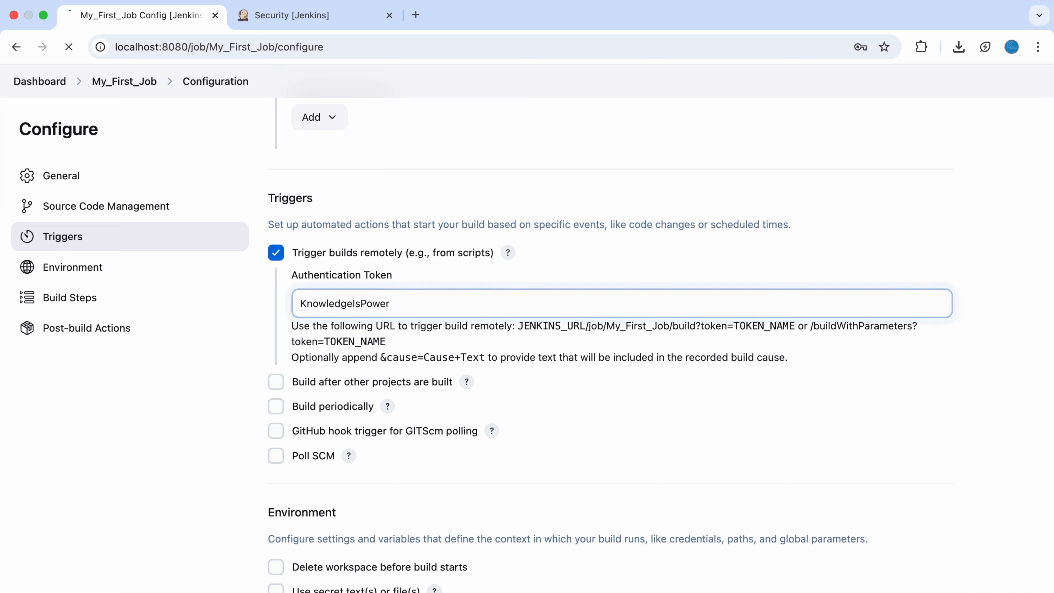
# - Run the curl request, review its 401 Unauthorized response, and reload My_First_Job's page
pyautogui.hotkey('ctrl', 'Left')
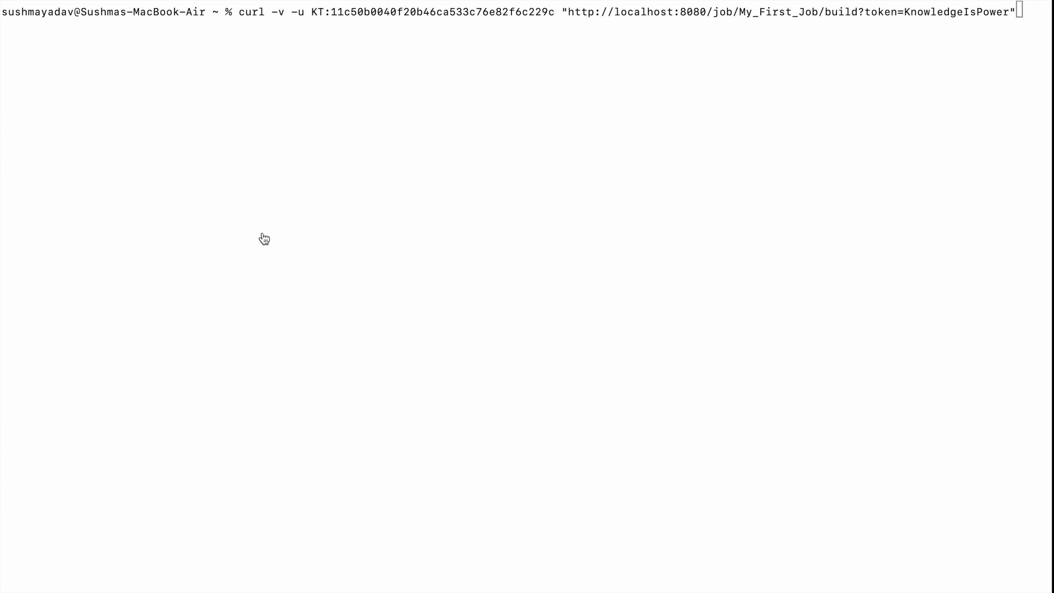
pyautogui.press('Return')
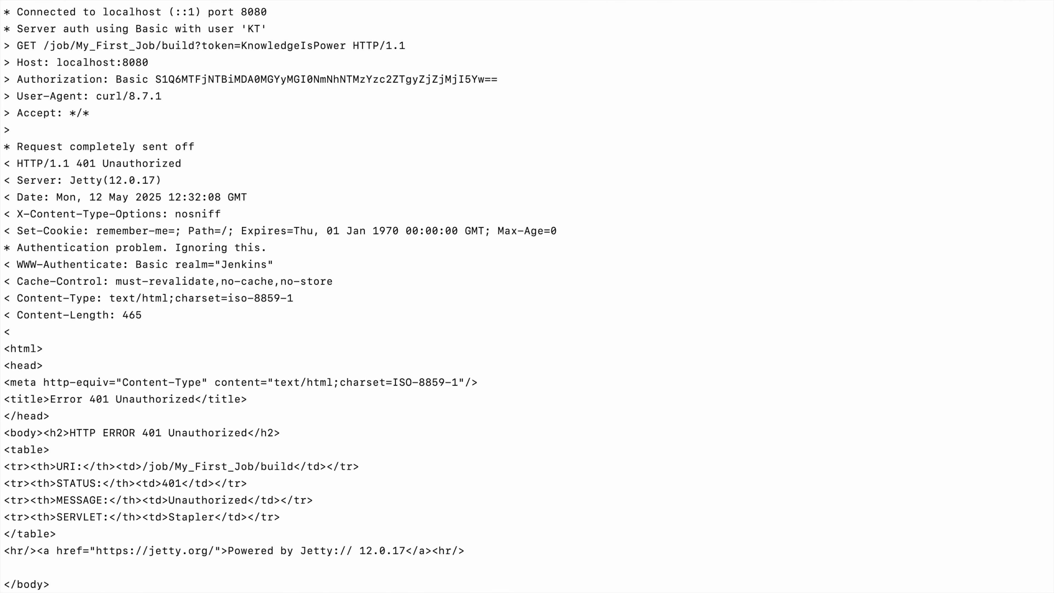
pyautogui.scroll(4, 326, 365)
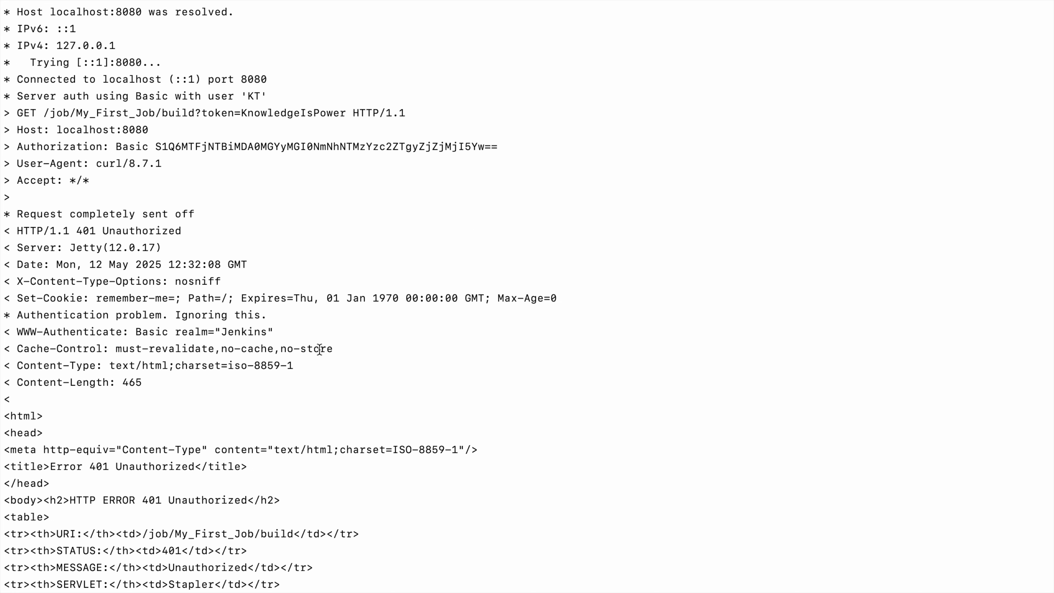
pyautogui.scroll(-4, 205, 189)
pyautogui.doubleClick(209, 501)
pyautogui.moveTo(281, 518); pyautogui.dragTo(43, 461)
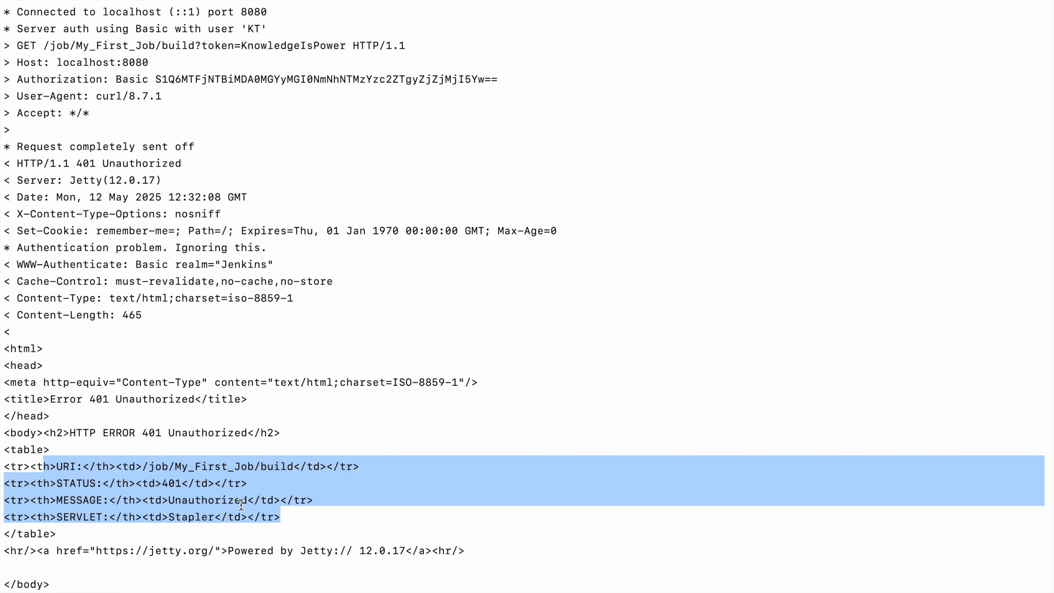
pyautogui.hotkey('ctrl', 'Right')
pyautogui.click(118, 127)
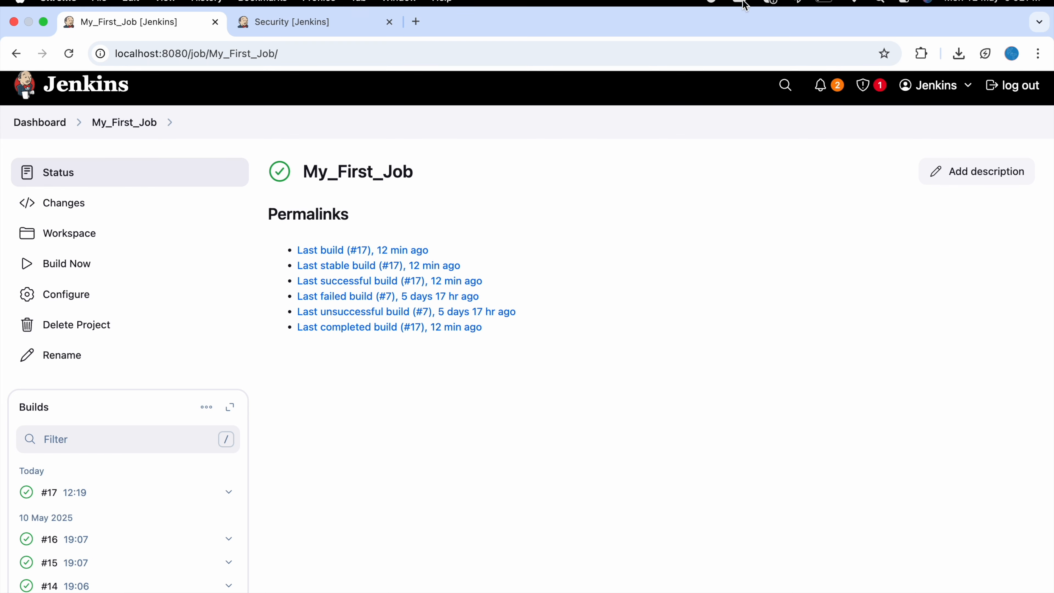
# - Fix the command's stray characters, replace the curl user name with jenkins, and rerun it
pyautogui.press('Up')
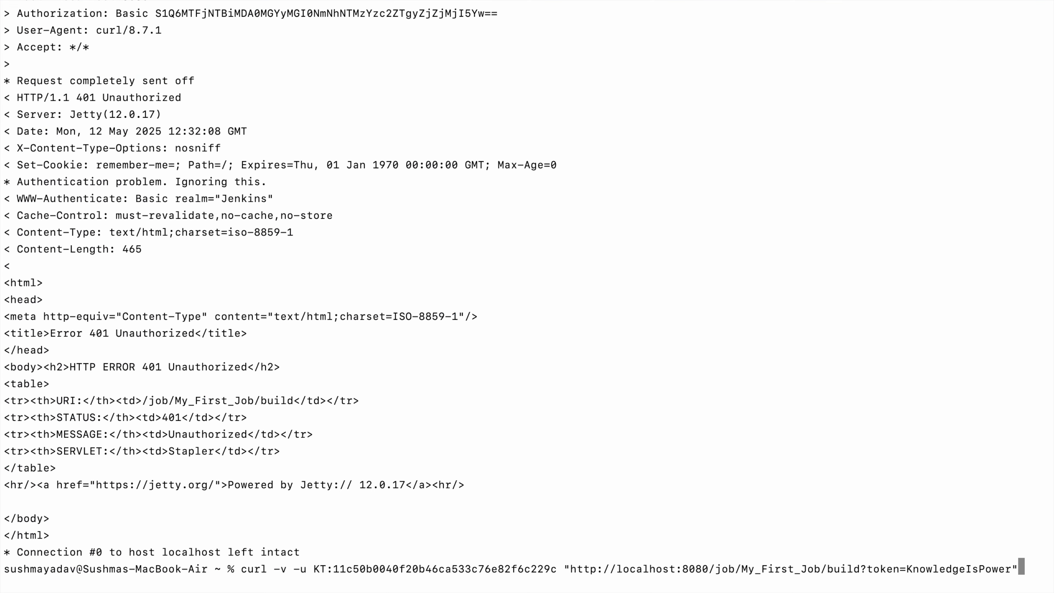
pyautogui.press('Left')
pyautogui.press('Left')
pyautogui.press('Left')
pyautogui.press('Left')
pyautogui.press('Left')
pyautogui.press('Left')
pyautogui.press('Left')
pyautogui.press('Left')
pyautogui.press('Left')
pyautogui.press('Left')
pyautogui.press('Left')
pyautogui.press('Left')
pyautogui.press('Left')
pyautogui.press('Left')
pyautogui.press('Left')
pyautogui.press('Left')
pyautogui.press('Left')
pyautogui.press('Left')
pyautogui.press('Left')
pyautogui.press('Left')
pyautogui.press('Left')
pyautogui.press('Left')
pyautogui.press('Left')
pyautogui.hotkey('shift', 'Left')
pyautogui.hotkey('shift', 'Left')
pyautogui.hotkey('shift', 'Left')
pyautogui.hotkey('shift', 'Left')
pyautogui.hotkey('shift', 'Left')
pyautogui.press('BackSpace')
pyautogui.press('BackSpace')
pyautogui.press('BackSpace')
pyautogui.press('BackSpace')
pyautogui.press('BackSpace')
pyautogui.press('BackSpace')
pyautogui.press('BackSpace')
pyautogui.press('BackSpace')
pyautogui.press('BackSpace')
pyautogui.press('BackSpace')
pyautogui.press('BackSpace')
pyautogui.press('BackSpace')
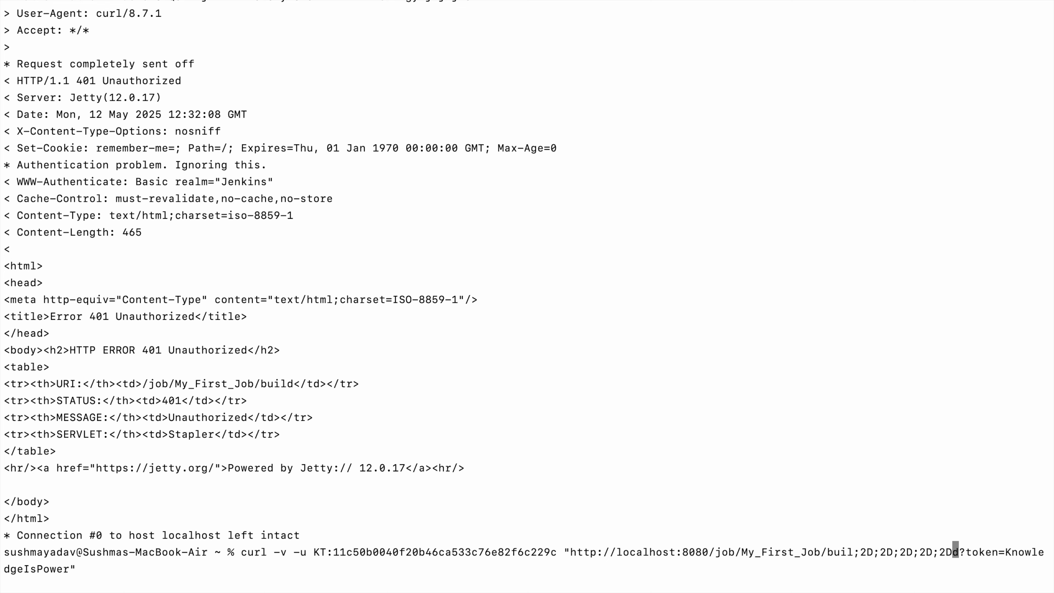
pyautogui.press('BackSpace')
pyautogui.press('BackSpace')
pyautogui.press('BackSpace')
pyautogui.press('Left')
pyautogui.press('Left')
pyautogui.press('Left')
pyautogui.press('Left')
pyautogui.press('Left')
pyautogui.press('Left')
pyautogui.press('Left')
pyautogui.press('Left')
pyautogui.press('Left')
pyautogui.press('Left')
pyautogui.press('Left')
pyautogui.press('Left')
pyautogui.press('Left')
pyautogui.press('Left')
pyautogui.press('Left')
pyautogui.press('Left')
pyautogui.press('Left')
pyautogui.press('Left')
pyautogui.press('Left')
pyautogui.press('Left')
pyautogui.press('Left')
pyautogui.press('Left')
pyautogui.press('Left')
pyautogui.press('Left')
pyautogui.press('Left')
pyautogui.press('Left')
pyautogui.press('Left')
pyautogui.press('Left')
pyautogui.press('Left')
pyautogui.press('Left')
pyautogui.press('Left')
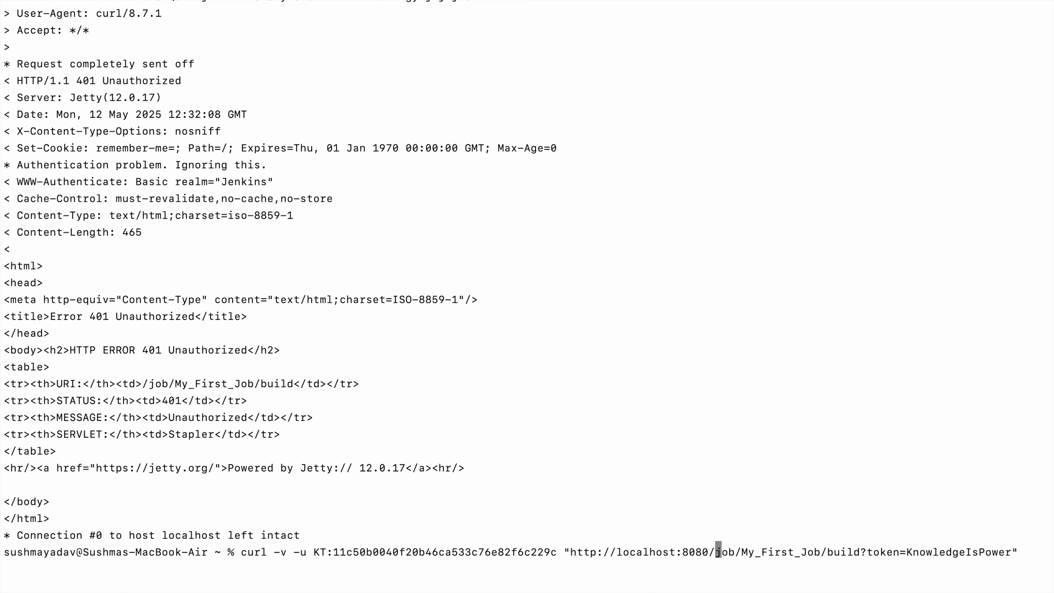
pyautogui.press('Left')
pyautogui.press('Left')
pyautogui.press('Left')
pyautogui.press('Left')
pyautogui.press('Left')
pyautogui.press('Left')
pyautogui.press('Left')
pyautogui.press('Left')
pyautogui.press('Left')
pyautogui.press('Left')
pyautogui.press('Left')
pyautogui.press('Left')
pyautogui.press('Left')
pyautogui.press('Left')
pyautogui.press('Left')
pyautogui.press('Left')
pyautogui.press('Left')
pyautogui.press('Left')
pyautogui.press('Left')
pyautogui.press('Left')
pyautogui.press('BackSpace')
pyautogui.press('BackSpace')
pyautogui.write('jenkins')
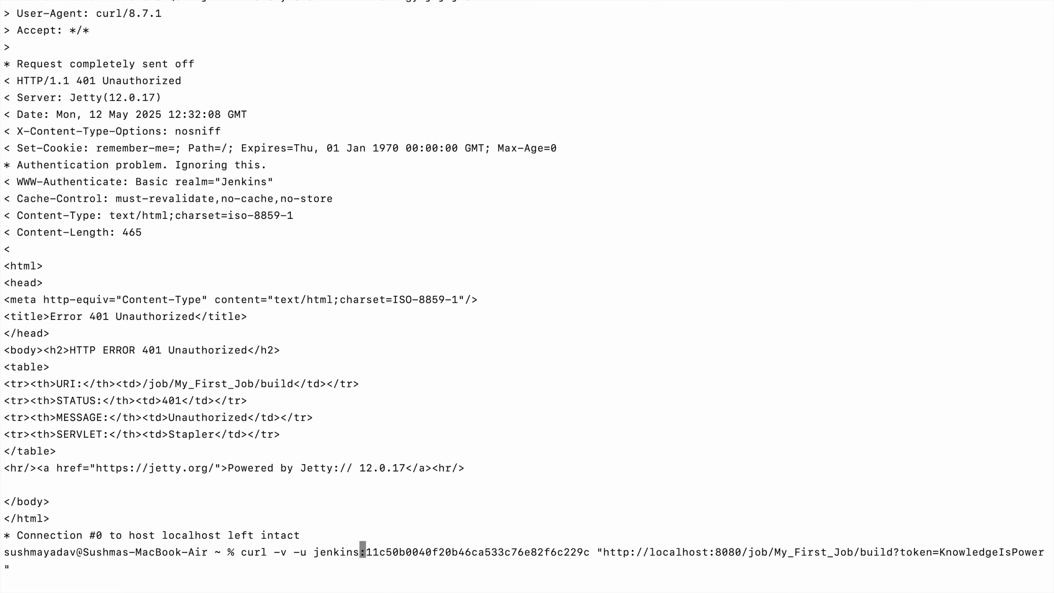
pyautogui.press('Return')
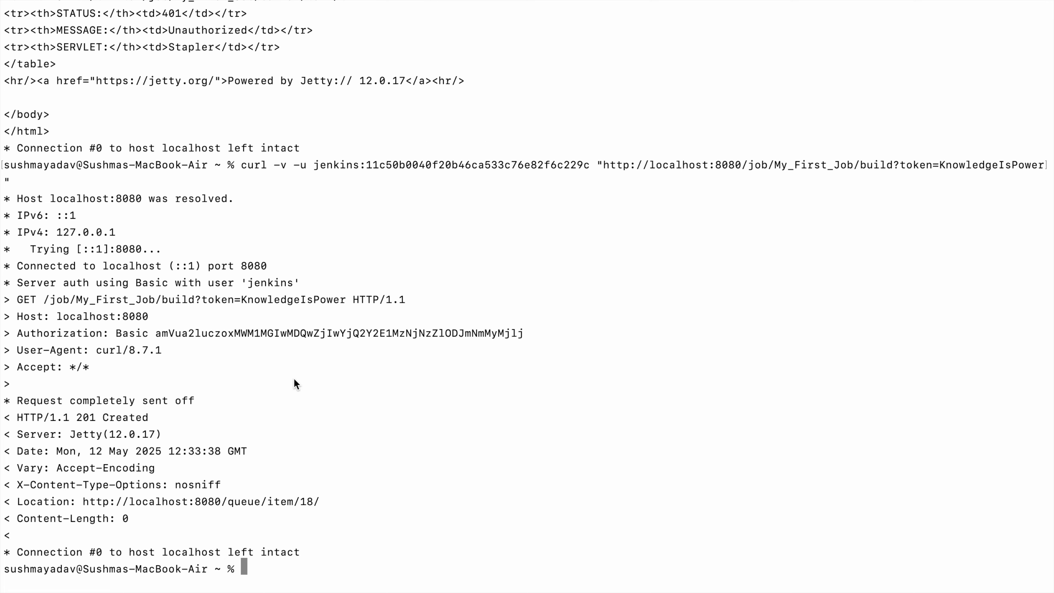
# - Review the HTTP 201 Created response that queued item 18
pyautogui.moveTo(10, 198); pyautogui.dragTo(338, 536)
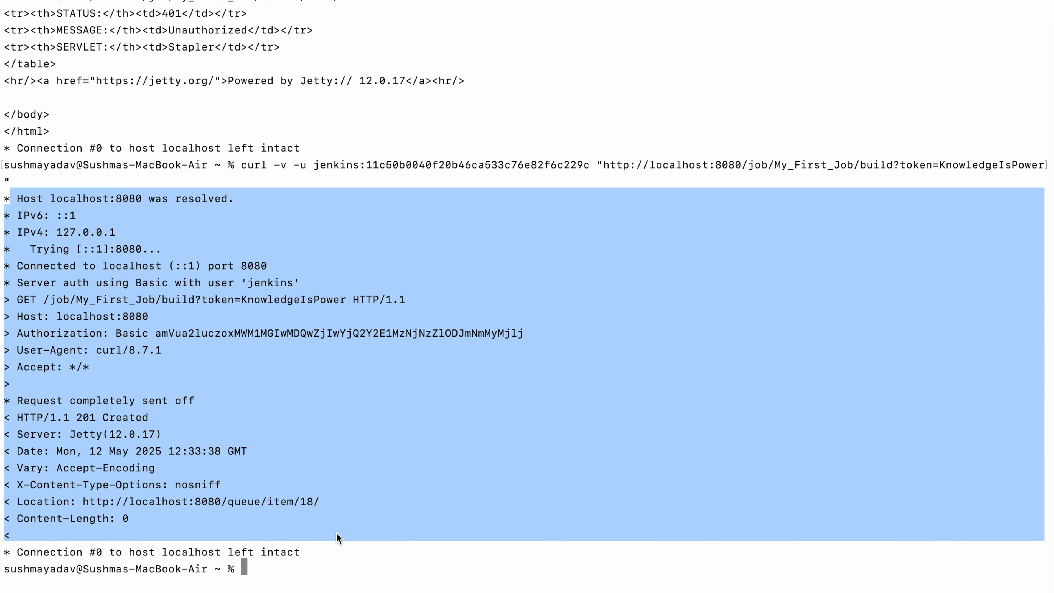
pyautogui.click(338, 536)
pyautogui.moveTo(139, 400); pyautogui.dragTo(25, 399)
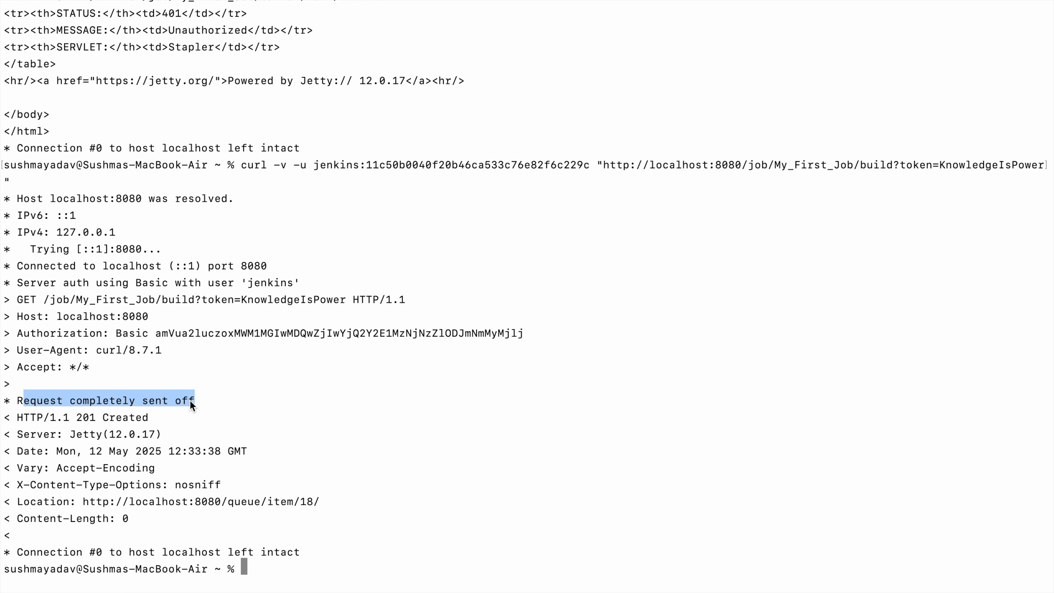
pyautogui.click(291, 428)
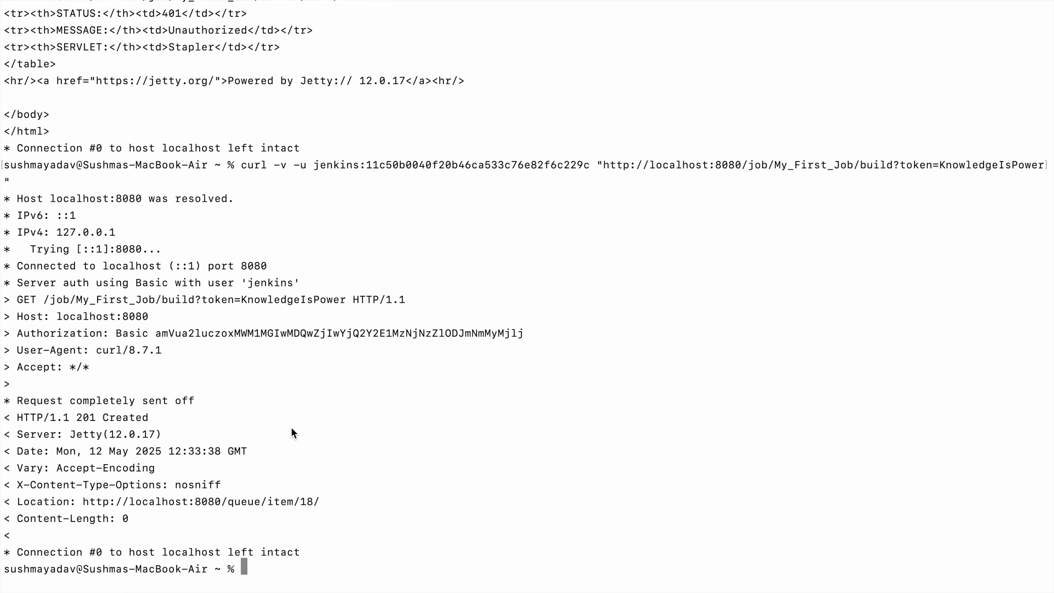
pyautogui.hotkey('ctrl', 'Right')
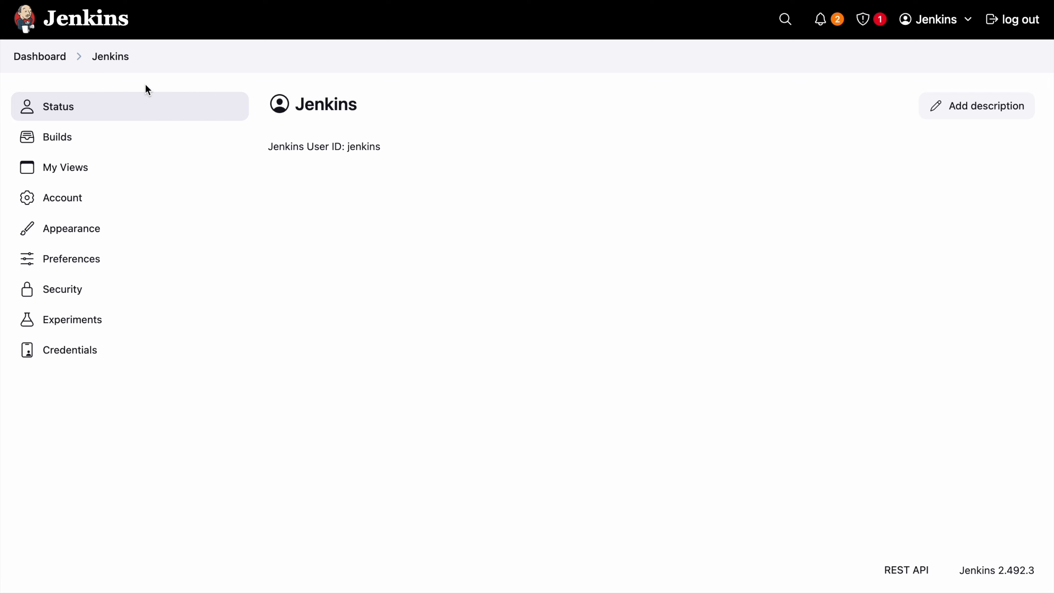
# - Go to the Dashboard and open My_First_Job to see build #18 succeeded
pyautogui.click(46, 56)
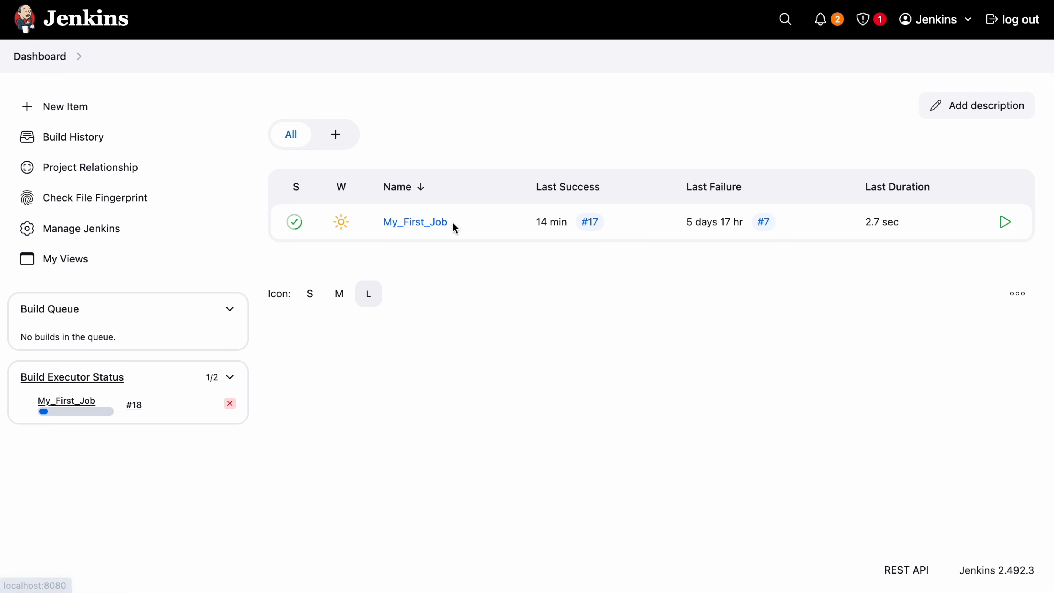
pyautogui.click(412, 224)
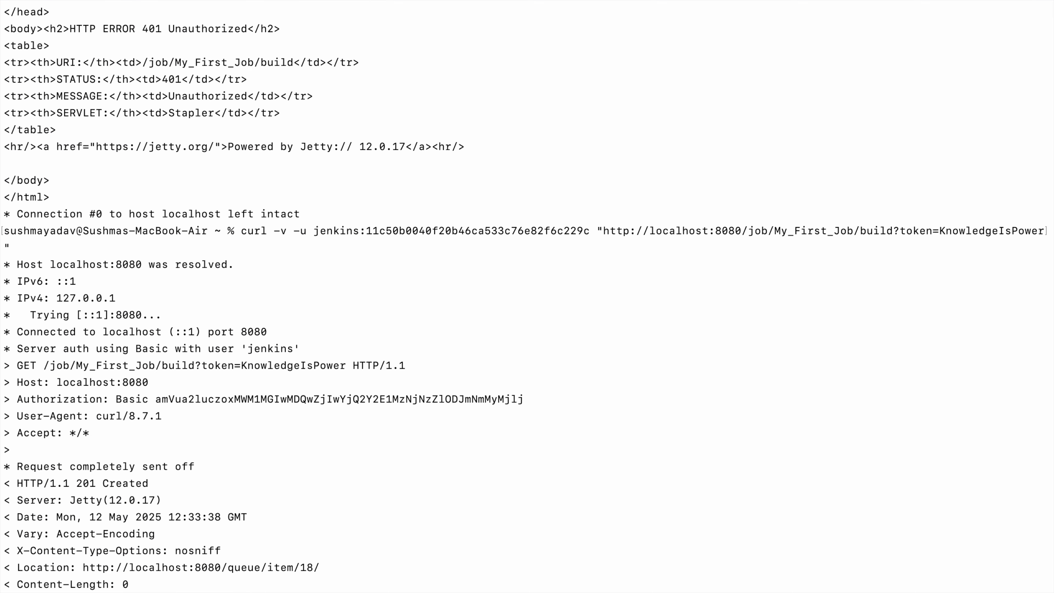
# - Clear the terminal and rerun the previous curl trigger command
pyautogui.press('super+k')
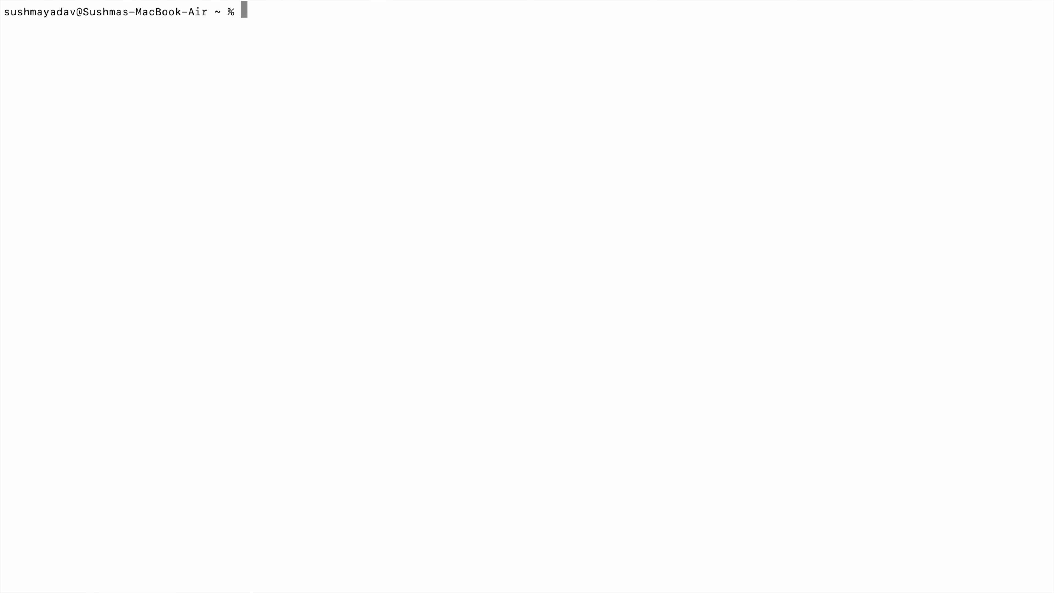
pyautogui.write('clear')
pyautogui.press('Up')
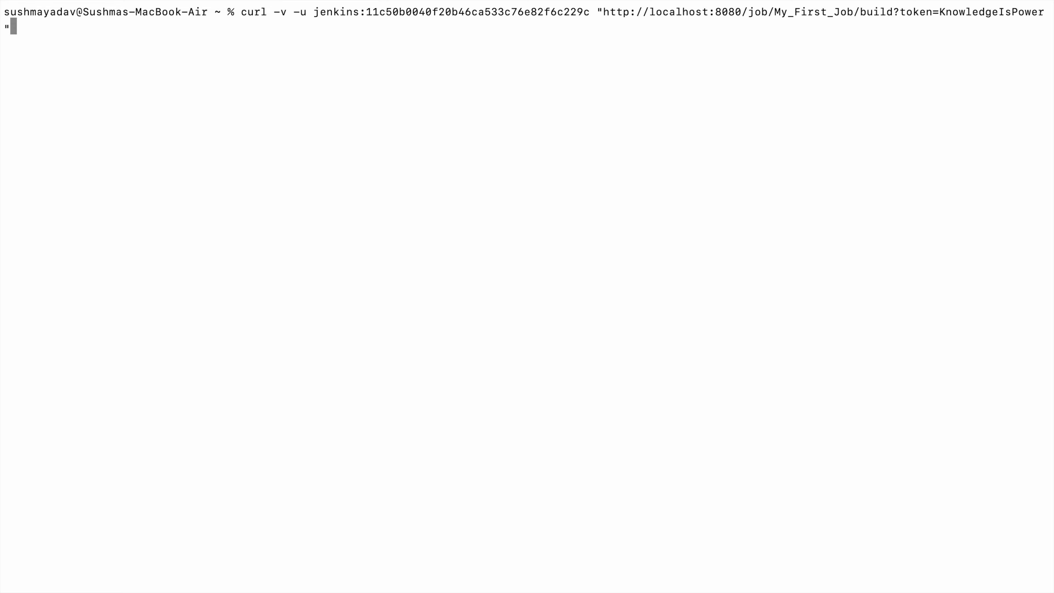
pyautogui.press('Return')
# - Open build #19's Console Output showing it was started by remote host 172.17.0.1
pyautogui.hotkey('ctrl', 'Right')
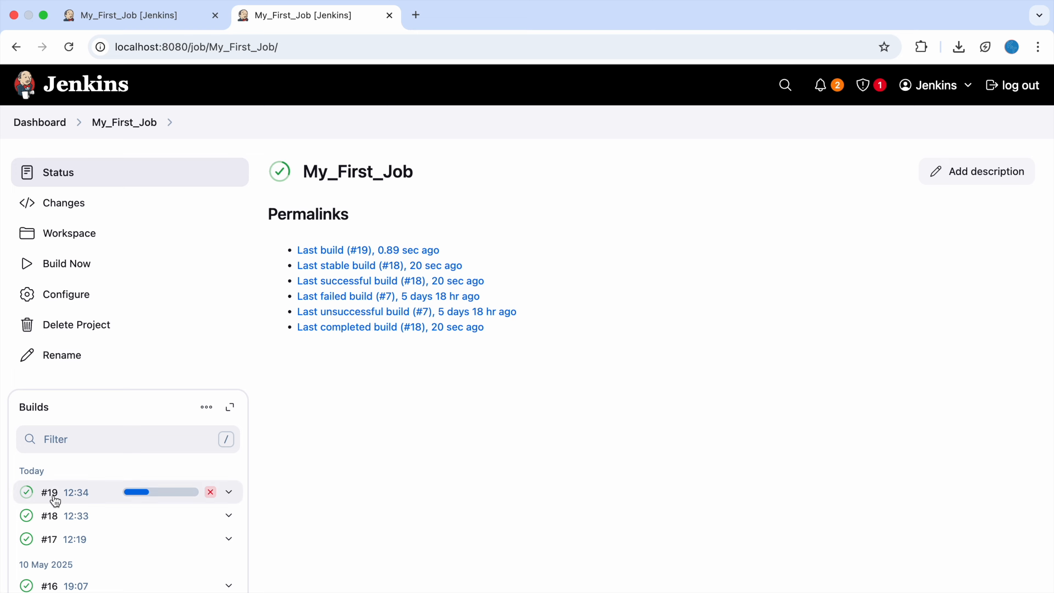
pyautogui.click(53, 497)
pyautogui.click(156, 236)
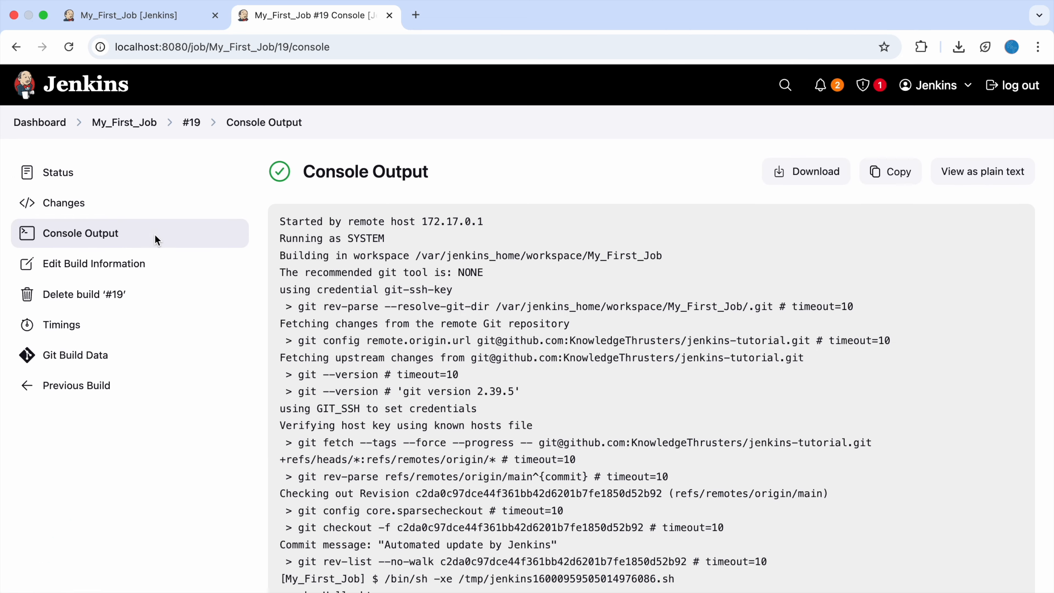
pyautogui.scroll(-4, 485, 377)
pyautogui.scroll(4, 485, 376)
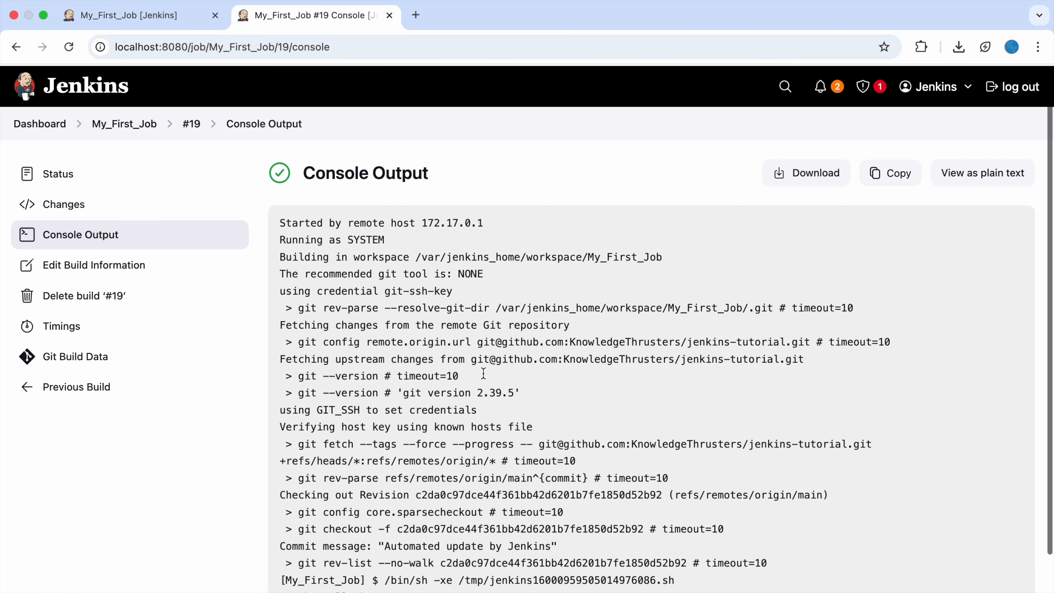